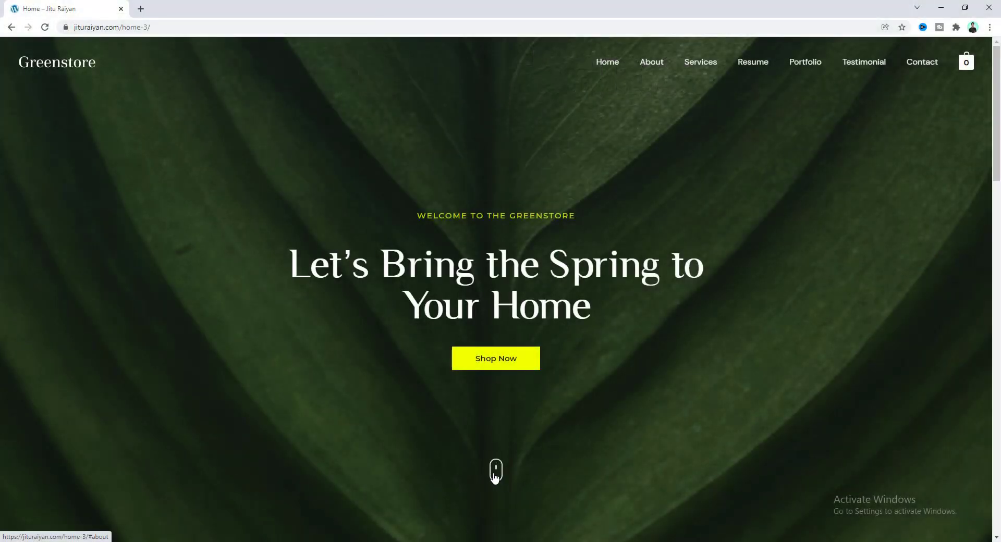
Step: Try the scroll-down mouse icon in the Greenstore hero on the live page, and return to the top
click(495, 472)
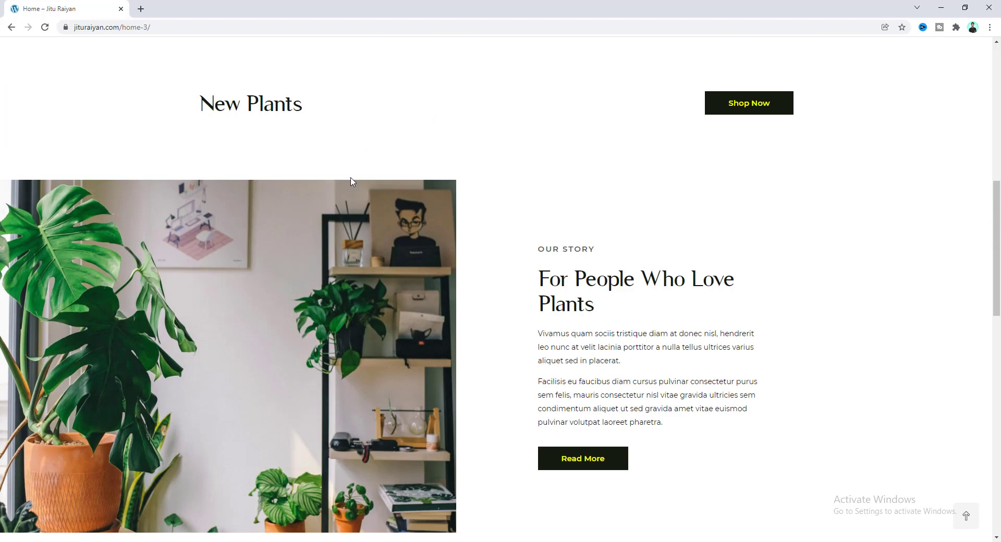
scroll(503, 244, up, 3)
scroll(595, 247, up, 7)
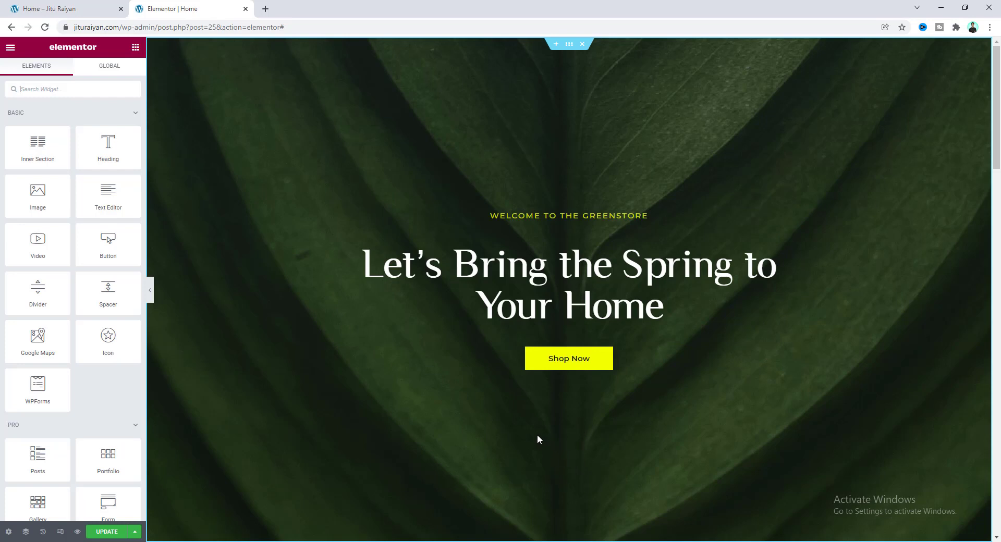
Step: Insert a new single-column section between the hero and the New Plants section
scroll(539, 439, down, 4)
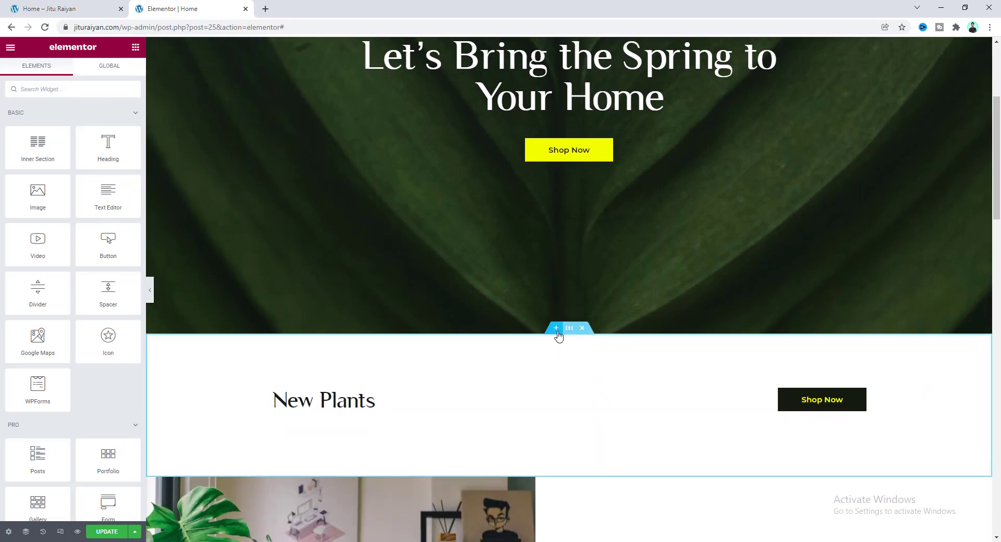
click(557, 329)
click(530, 380)
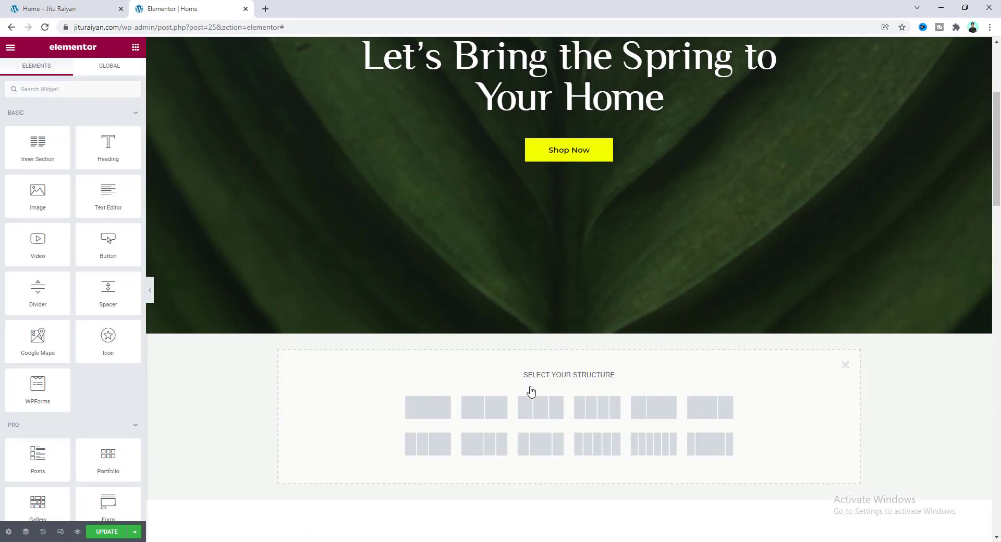
click(443, 416)
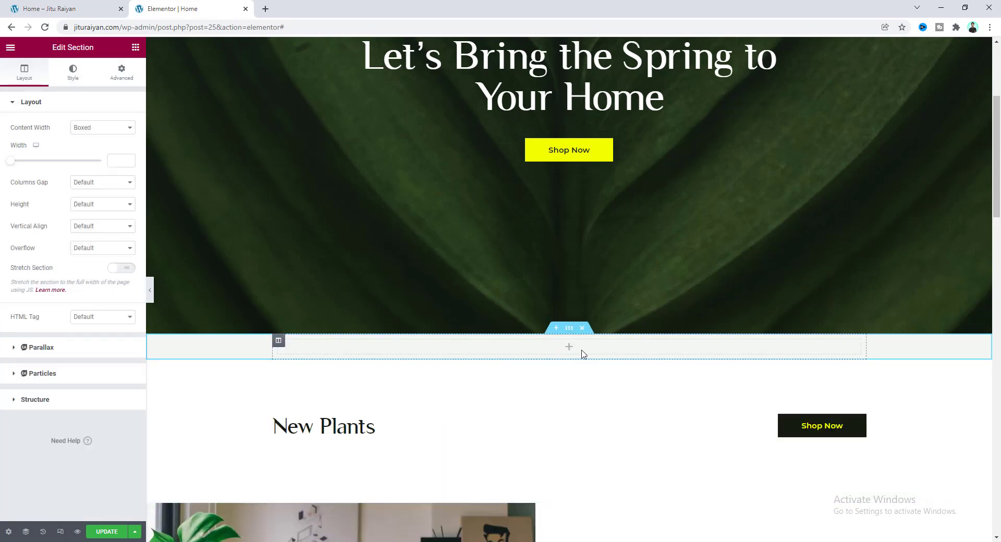
Step: Place a Button widget in the new section and align it to the center
click(135, 48)
drag(99, 262, 544, 351)
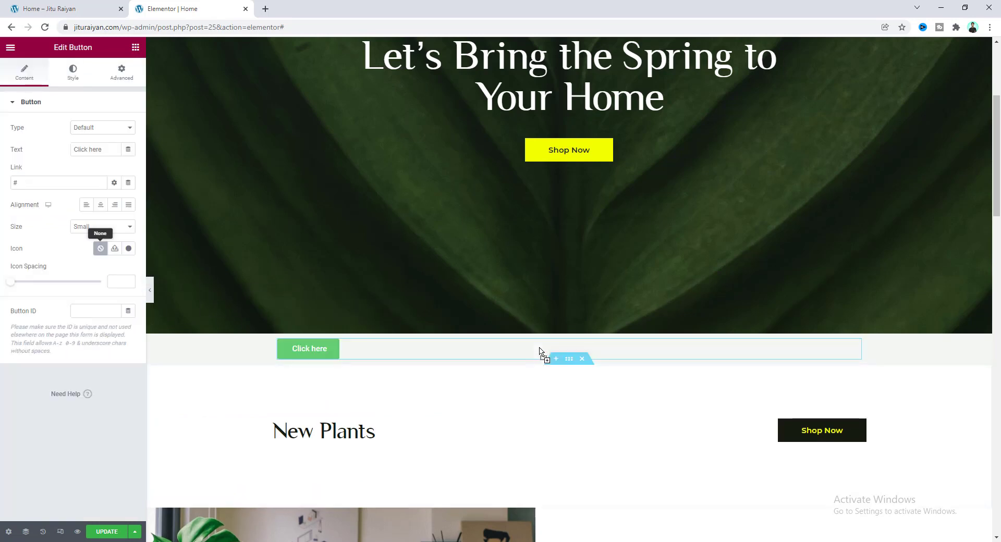
click(100, 206)
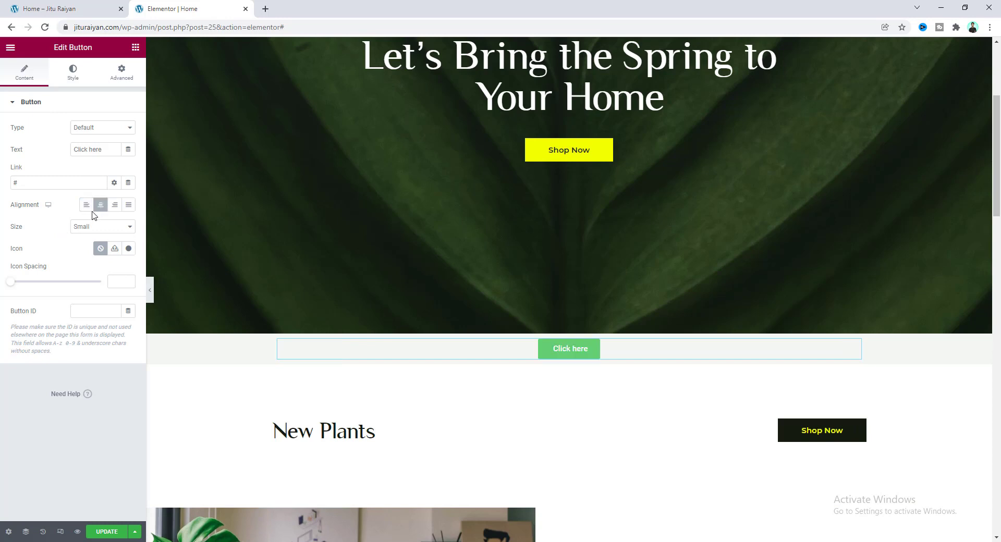
Step: Clear the new button's text so it has no label, and compare with the scroll icon on the live page
drag(102, 152, 66, 158)
key(BackSpace)
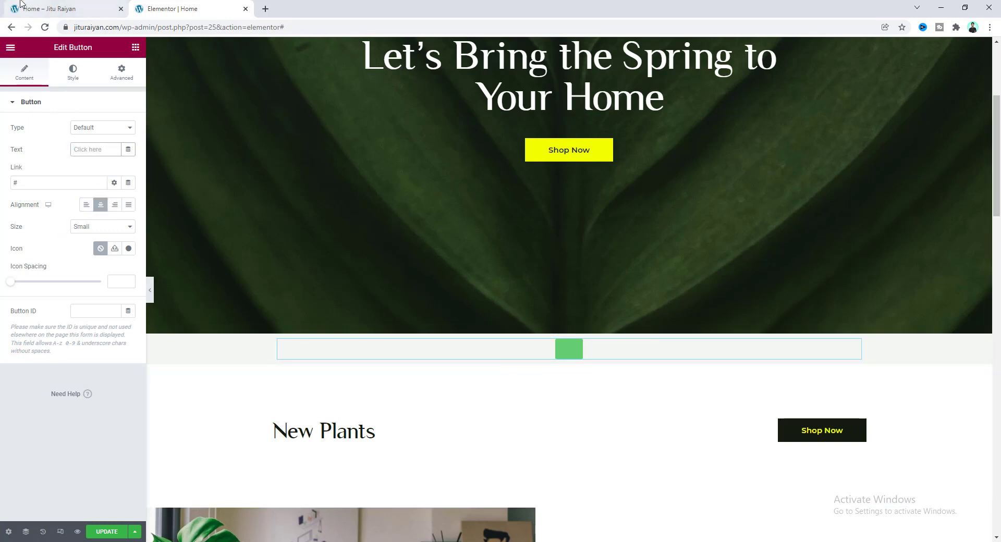
click(21, 5)
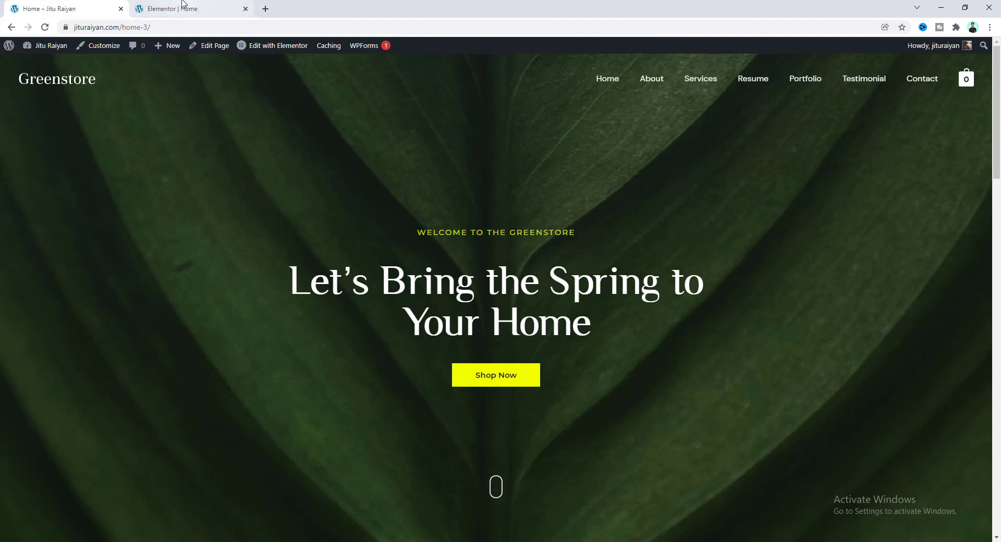
click(211, 8)
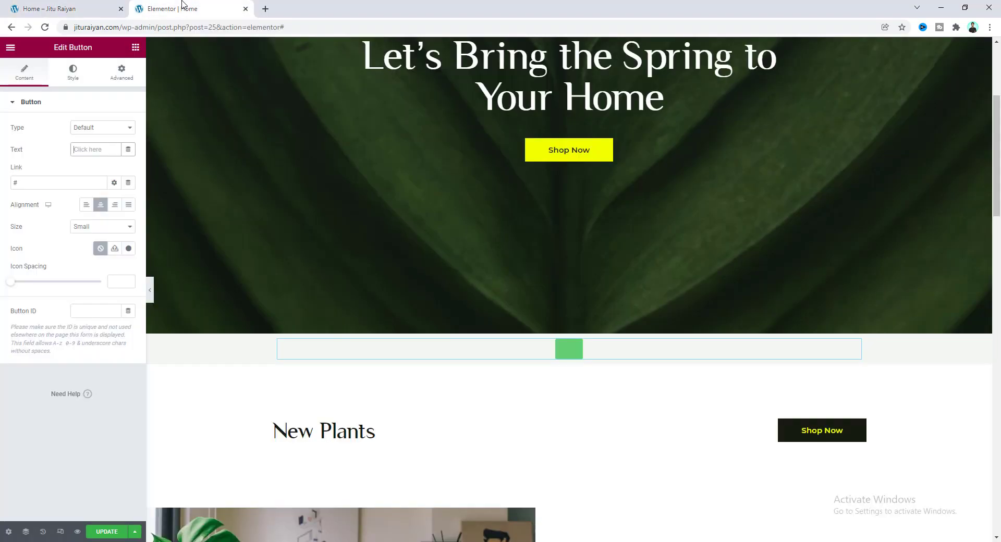
Step: Give the empty button a solid border and set its text color to black
click(73, 72)
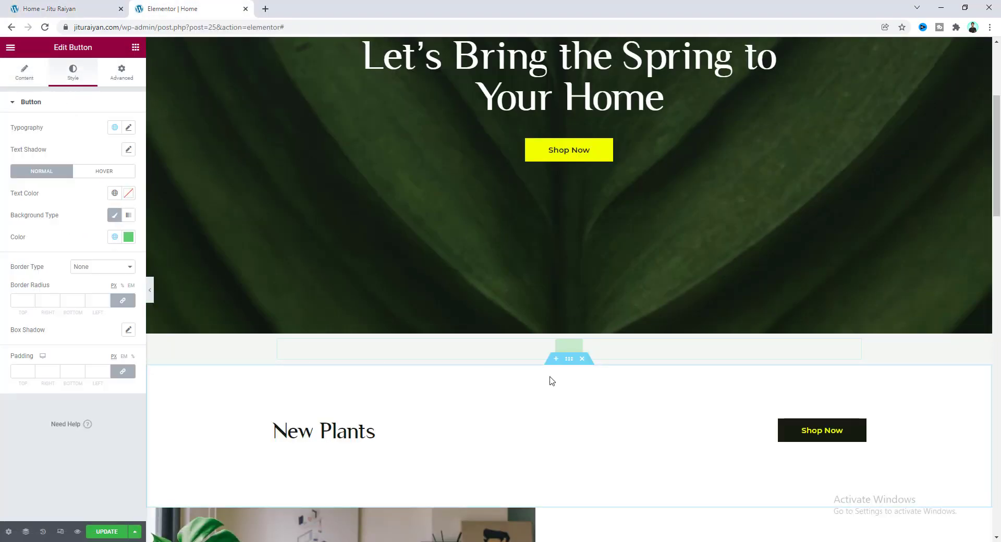
click(92, 267)
click(90, 277)
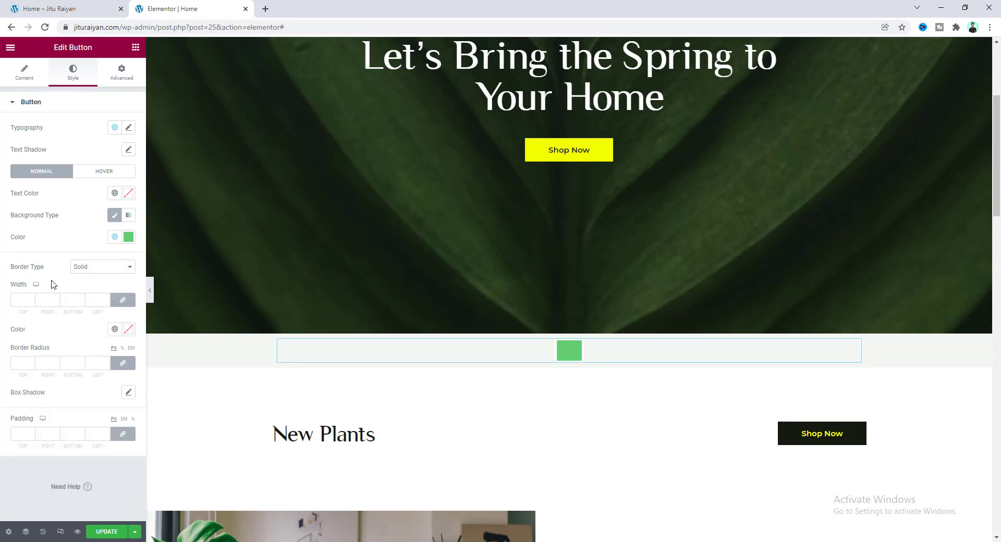
click(129, 194)
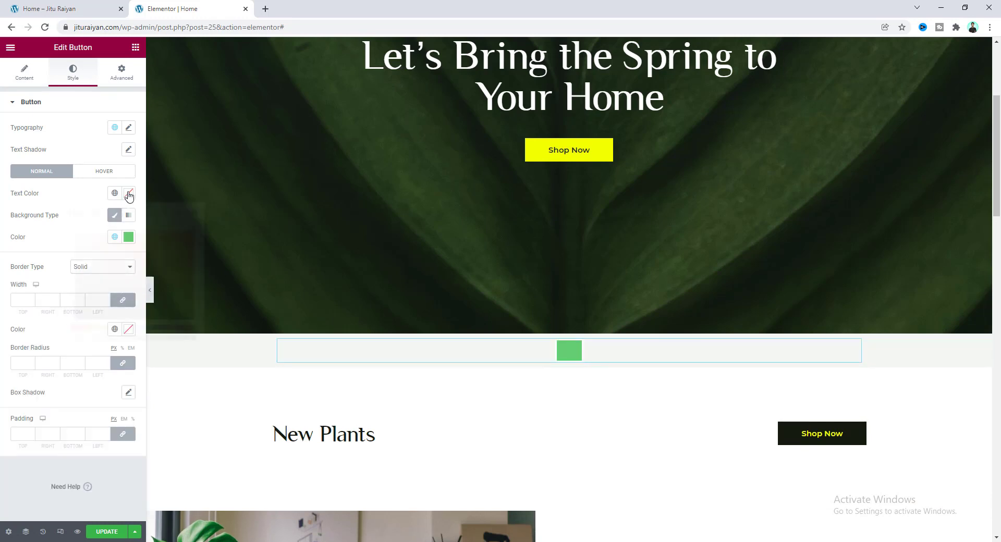
click(97, 298)
click(45, 245)
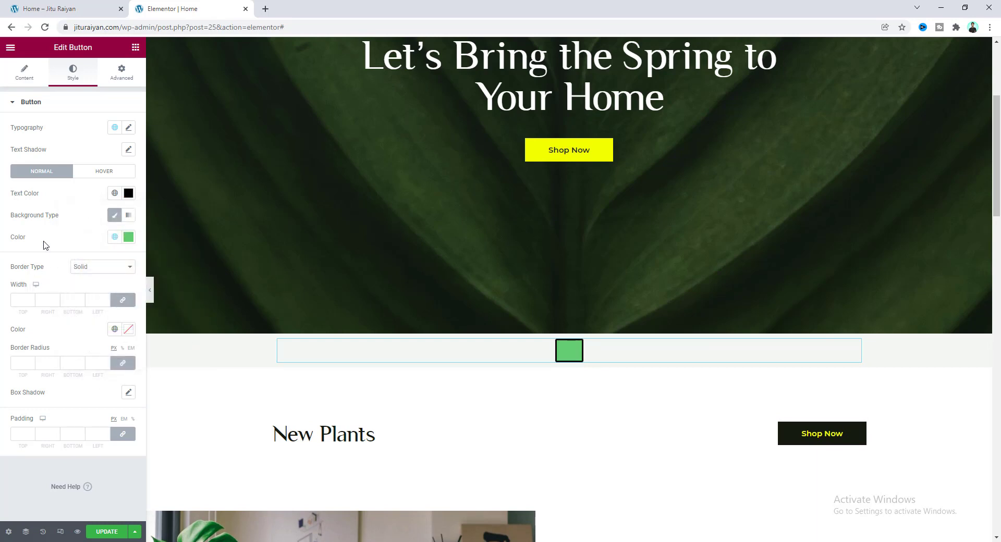
Step: Set the button's border width to 2 px and its border radius to 15 px on all sides
click(21, 300)
text(2)
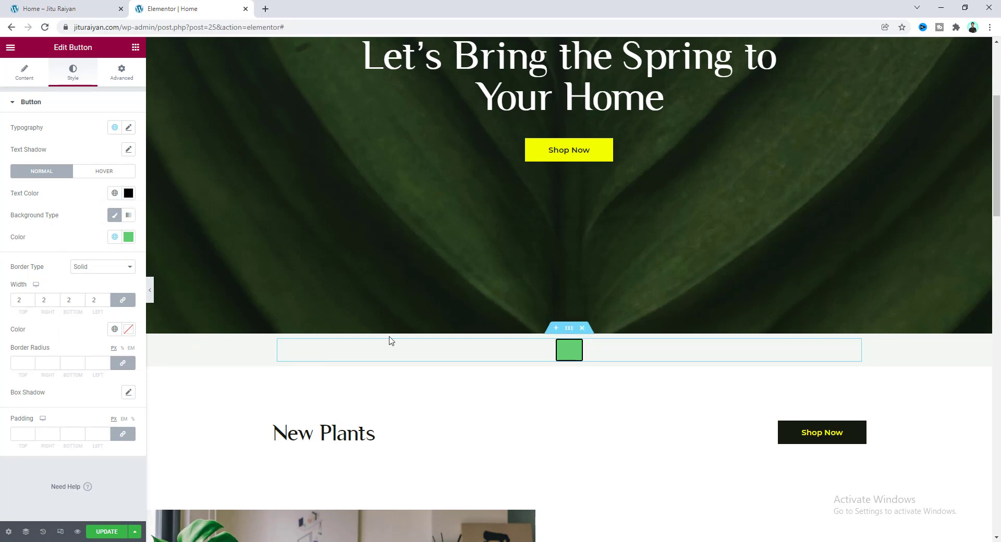
click(19, 364)
text(15)
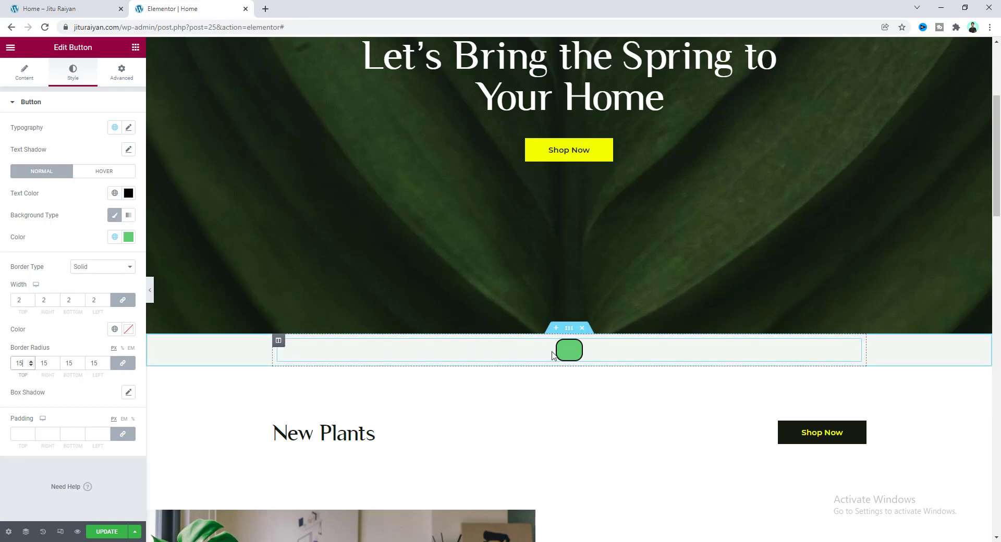
Step: Make the button's background color fully transparent and compare its shape with the live page's scroll icon
click(128, 237)
drag(193, 382, 70, 393)
click(37, 334)
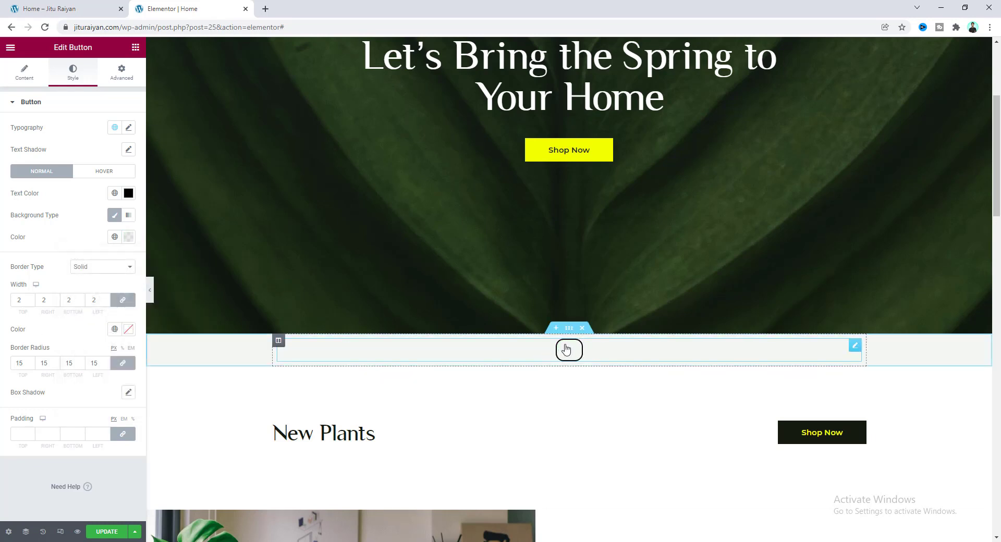
click(62, 7)
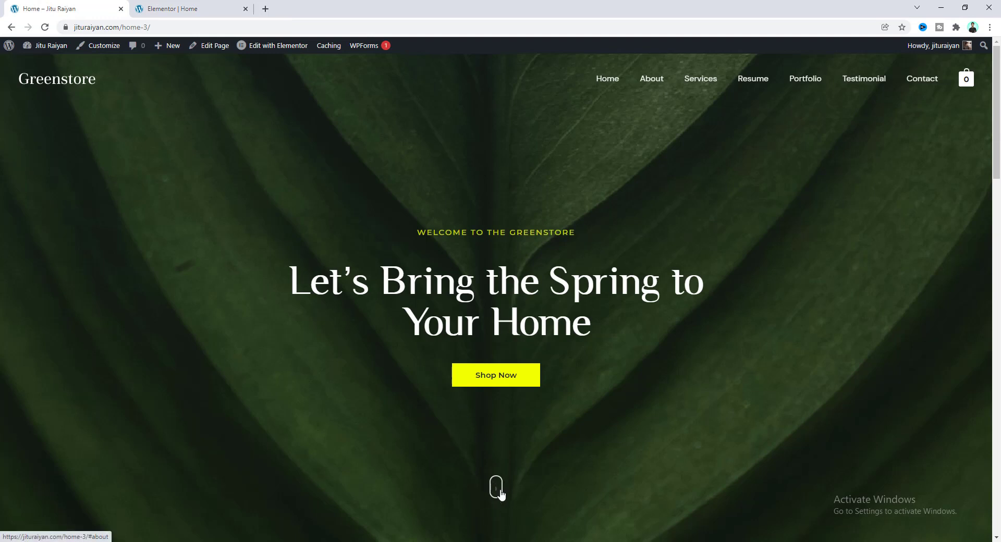
click(186, 3)
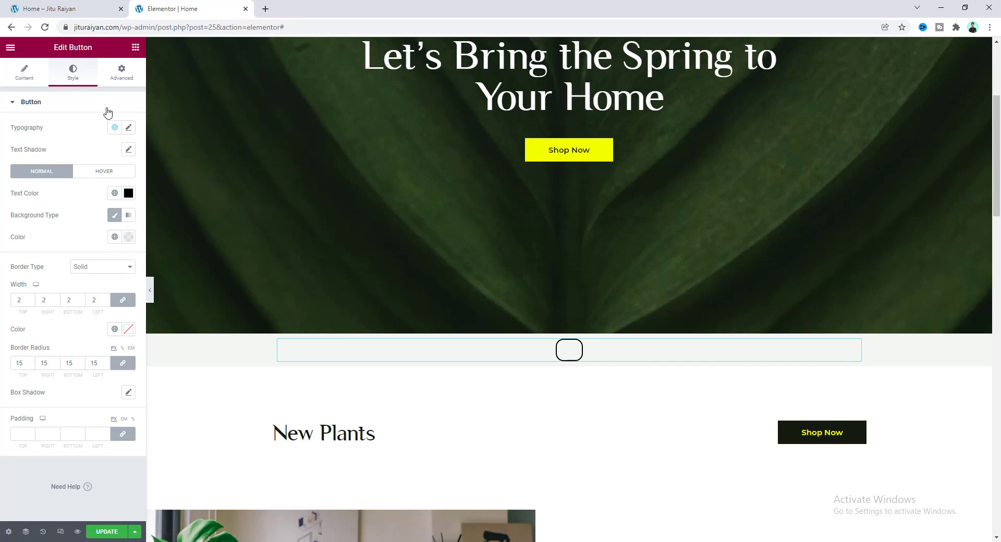
Step: Add custom CSS to the button that styles its text as a 3px-wide, 8px-high block with a 1.2s infinite wheel-up-down animation, and review the code
click(123, 80)
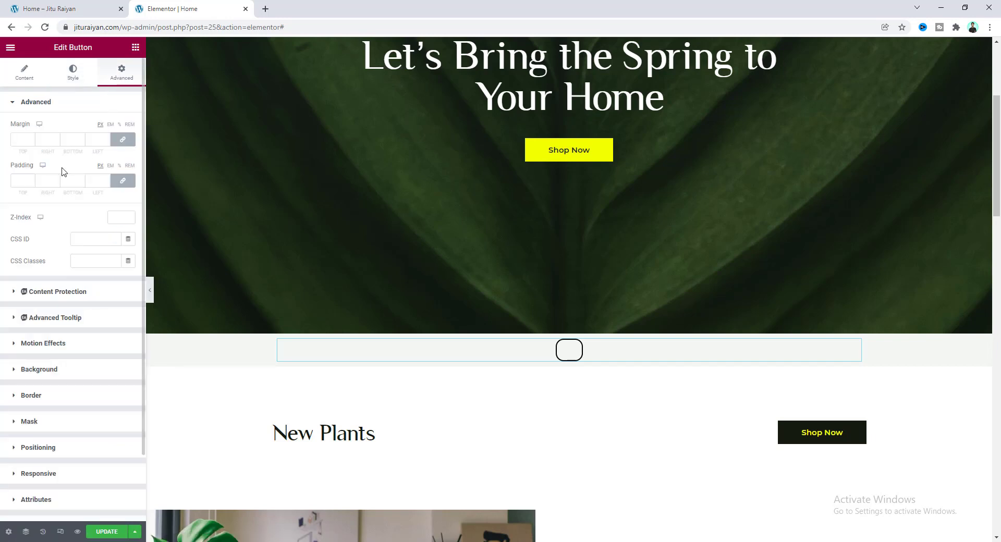
scroll(115, 337, down, 3)
click(85, 450)
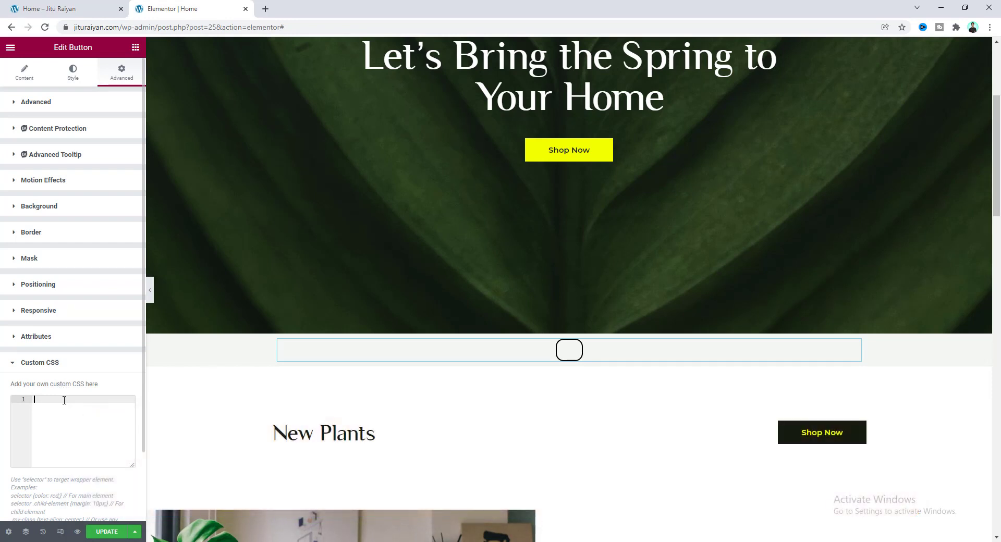
text(selector .elementor-button-text {     position: relative;     top: 3px;     width: 3px;     min-height: 8px;     display: block;     background: currentColor;     border-radius: 5px;     -webkit-animation: 1.2s ease infinite wheel-up-down;     animation: 1.2s ease infinite wheel-up-down; })
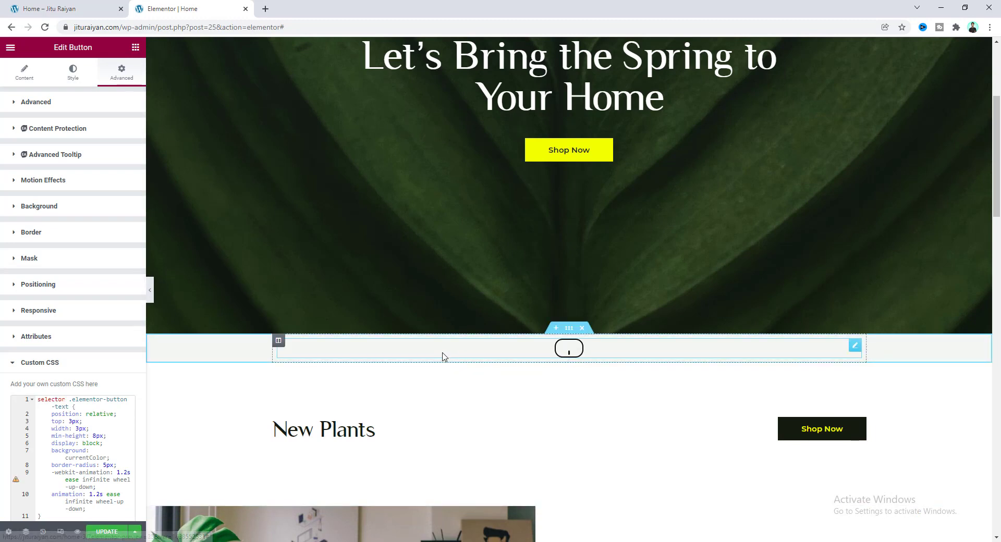
scroll(122, 393, down, 5)
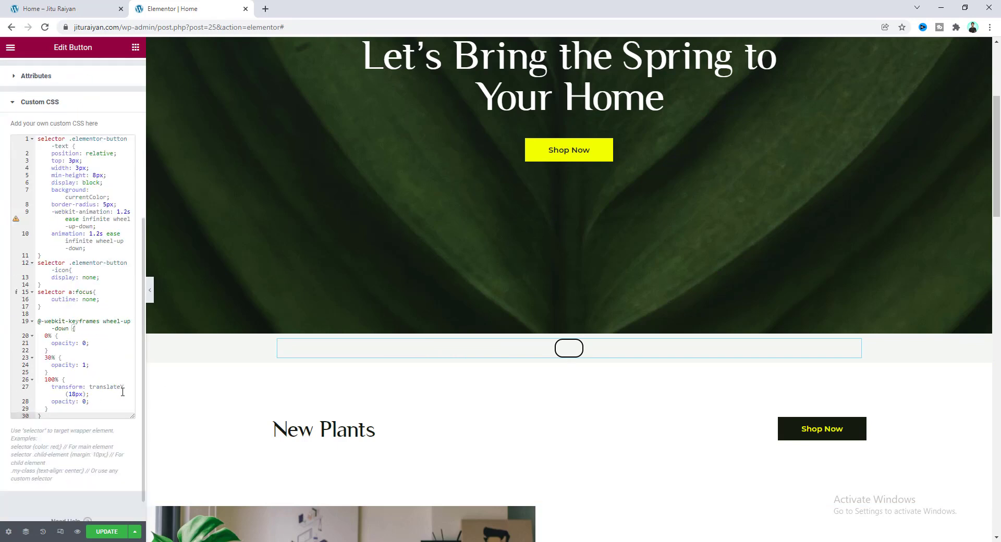
drag(71, 212, 78, 336)
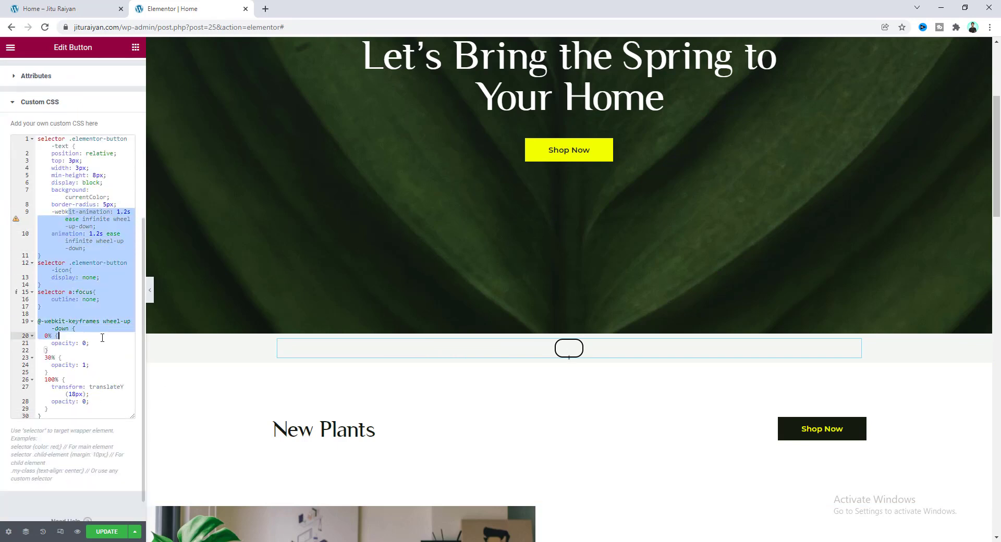
scroll(99, 339, up, 5)
click(62, 407)
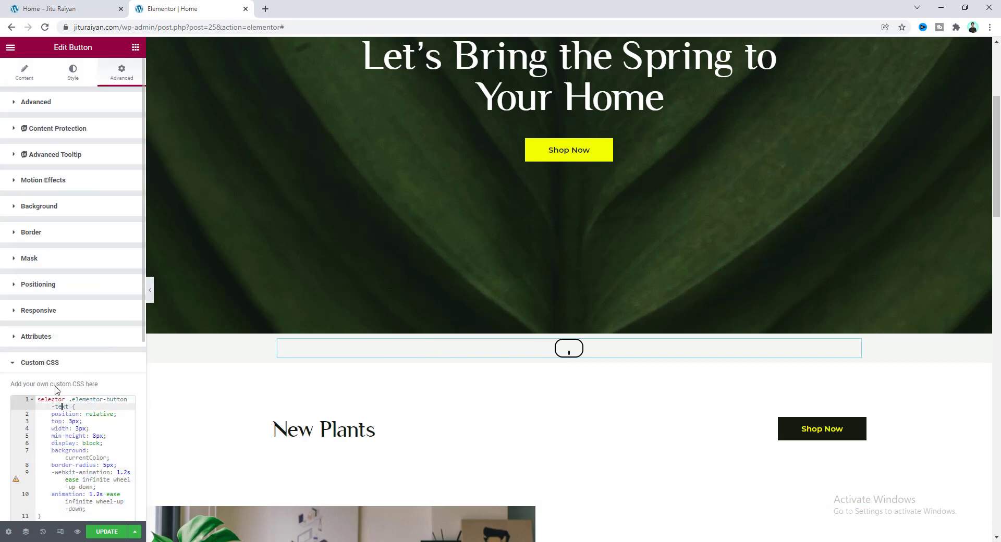
Step: Unlink the button's padding and set it to 0 top, 9 right, 32 bottom and 9 left
click(76, 78)
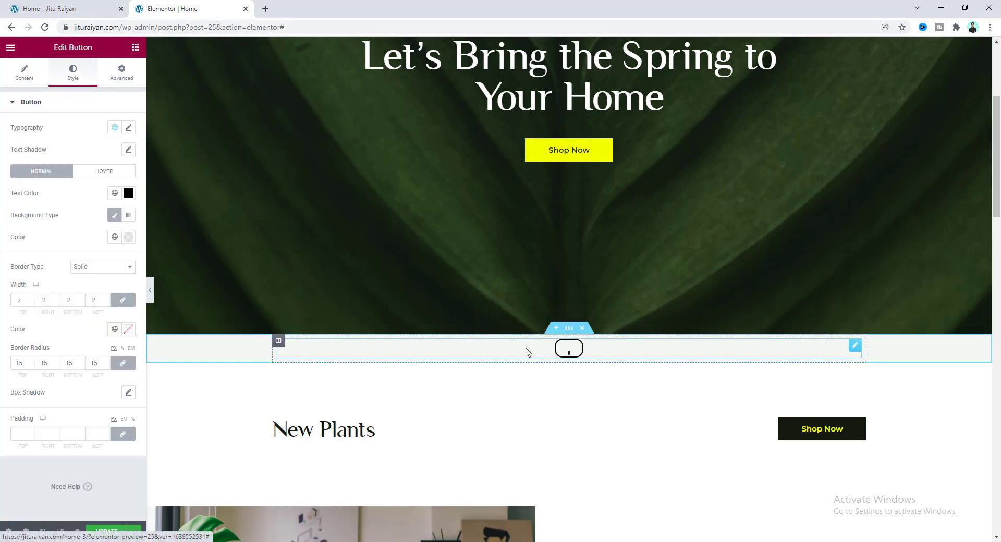
click(123, 435)
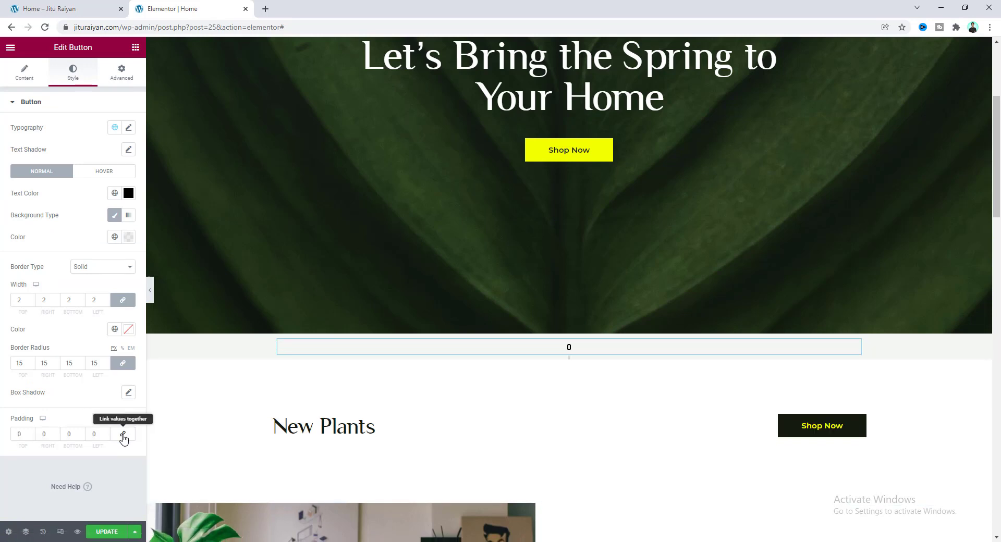
click(44, 435)
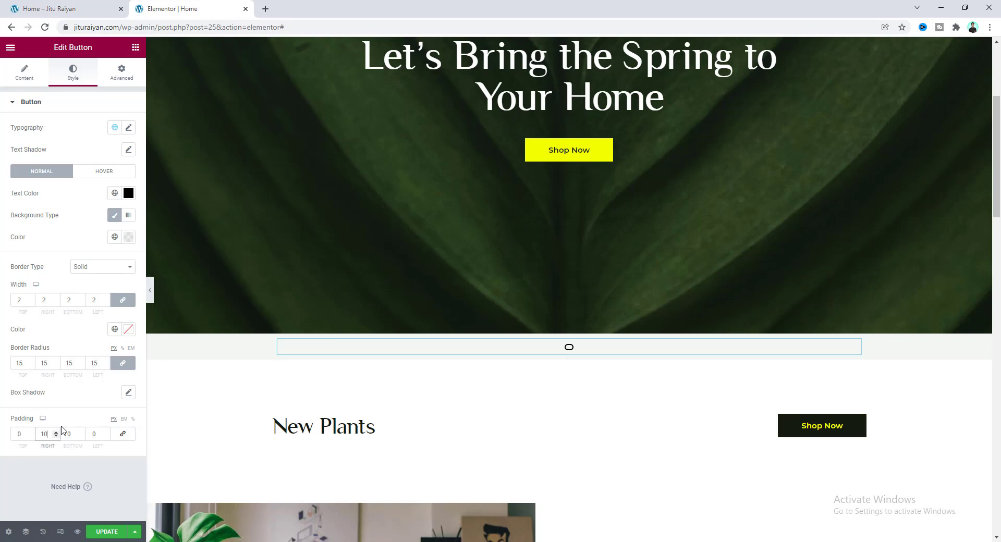
text(9)
key(Tab)
key(Tab)
key(shift+Tab)
text(32)
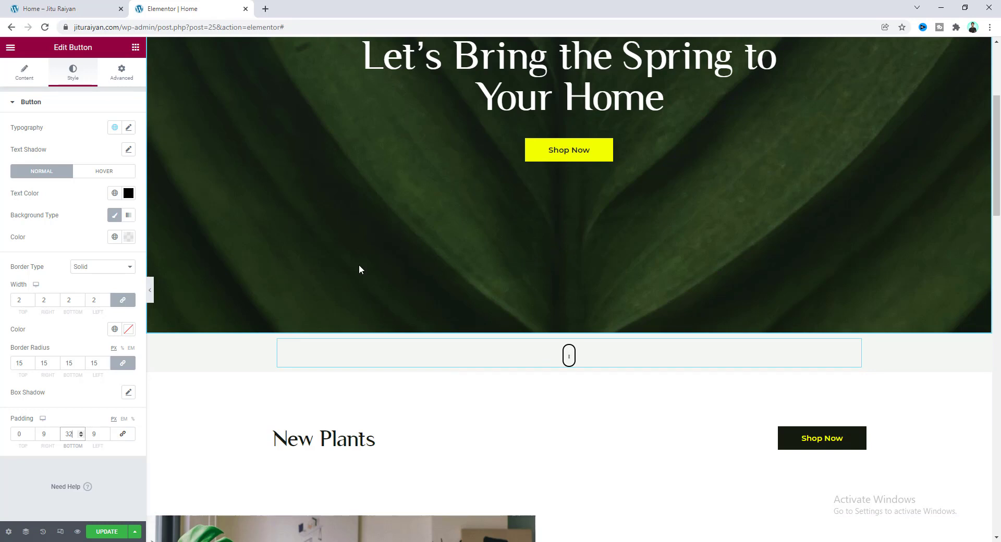
Step: Unlink the button's margins and set the top margin to -170 px to move the icon up into the hero
click(122, 72)
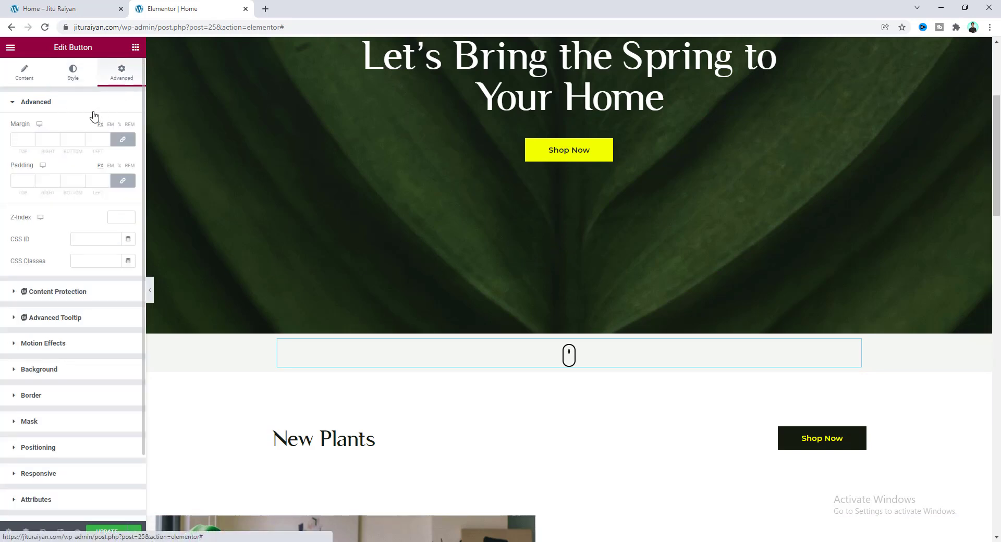
click(126, 140)
click(19, 140)
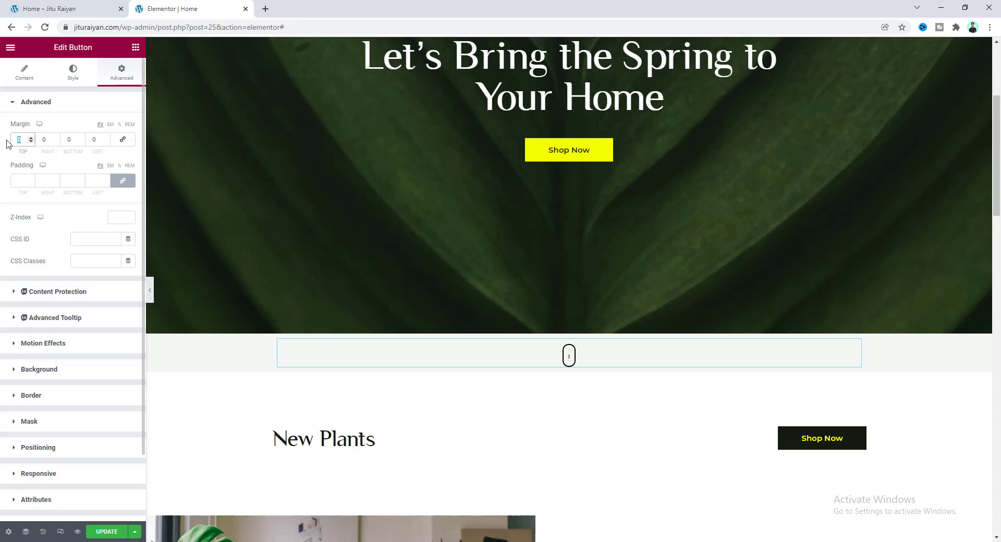
text(150)
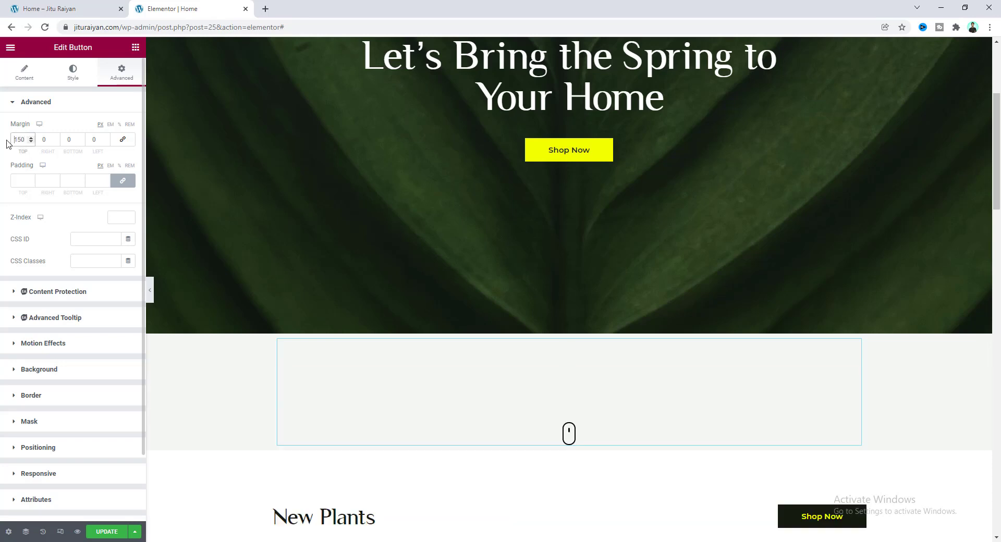
text(-)
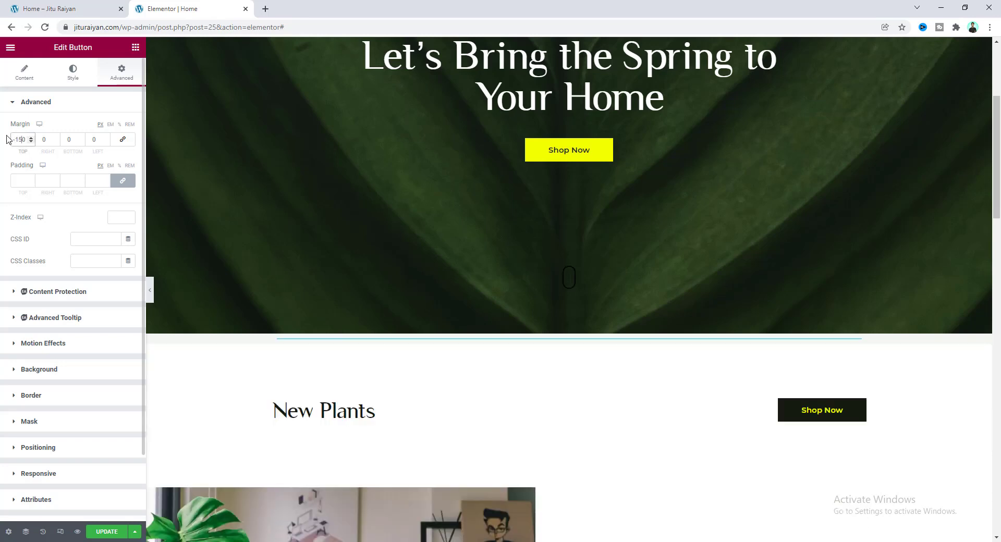
key(BackSpace)
key(BackSpace)
text(70)
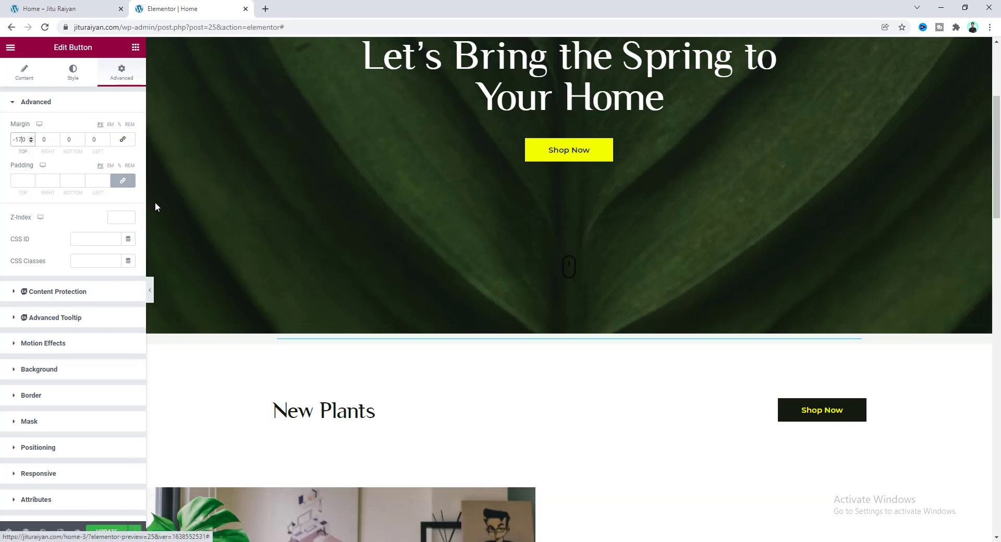
Step: Set the scroll button's normal text color to a near-white light gray
click(75, 78)
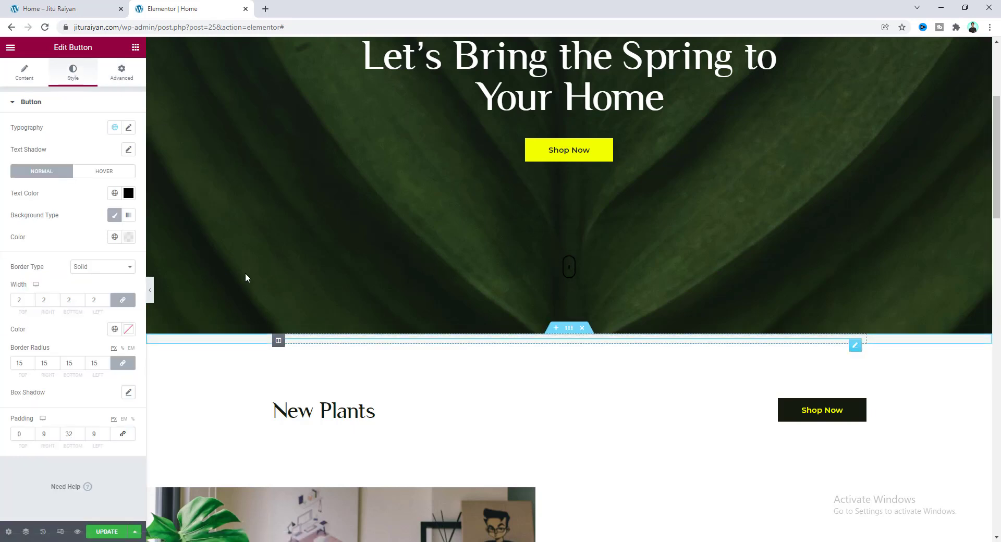
click(128, 193)
drag(100, 263, 65, 251)
click(51, 243)
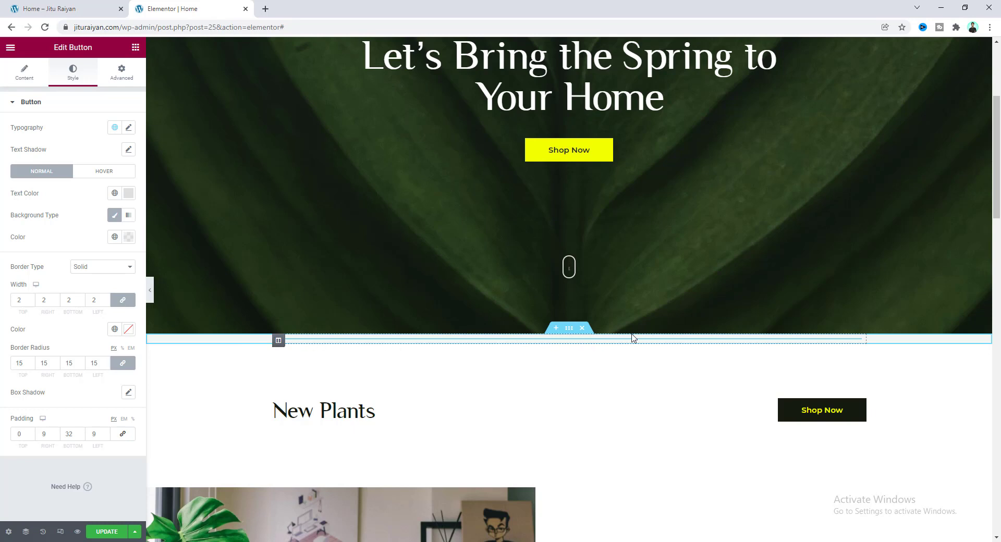
Step: Set the columns gap of the section containing the scroll button to No Gap
click(569, 328)
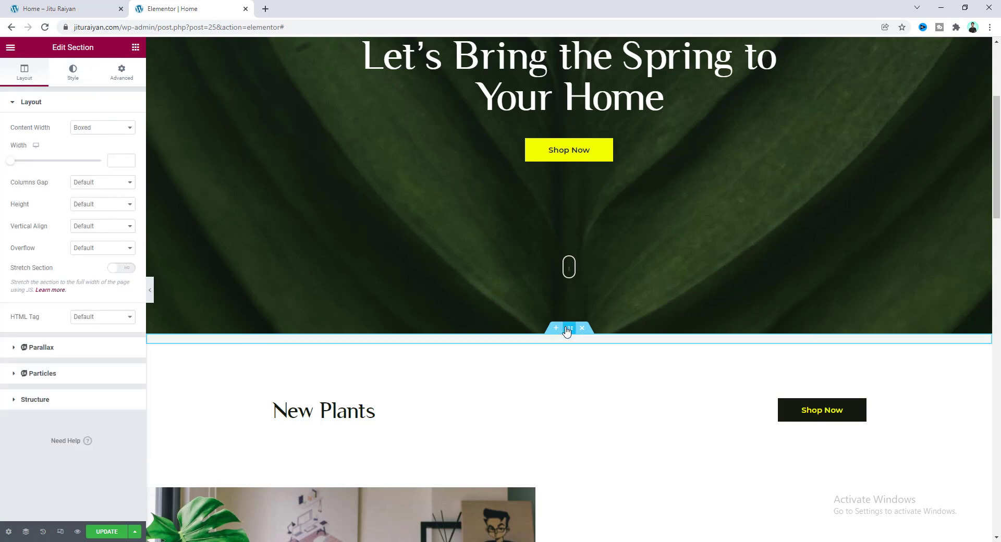
click(90, 185)
click(90, 200)
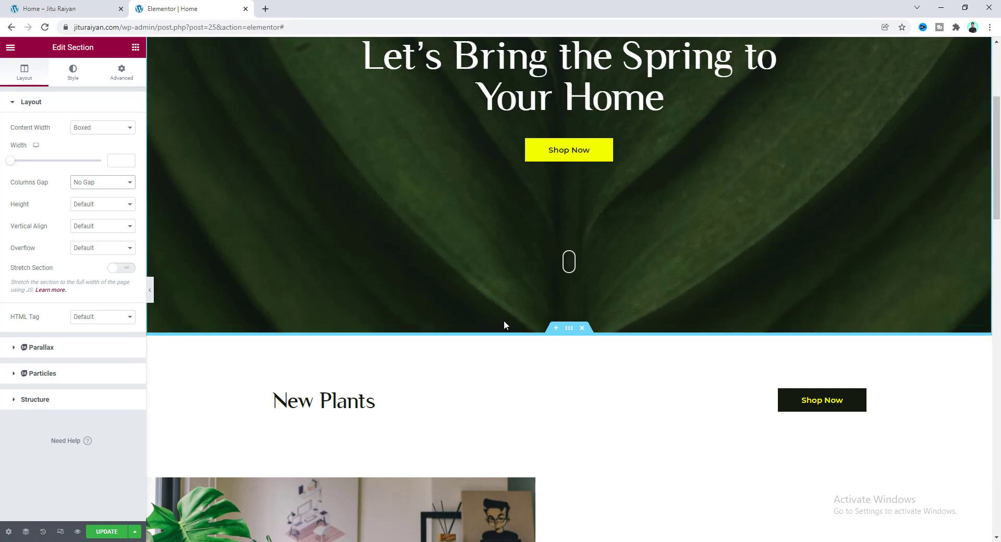
Step: Give the New Plants section the CSS ID "about" and copy that ID for the scroll button's link
click(554, 262)
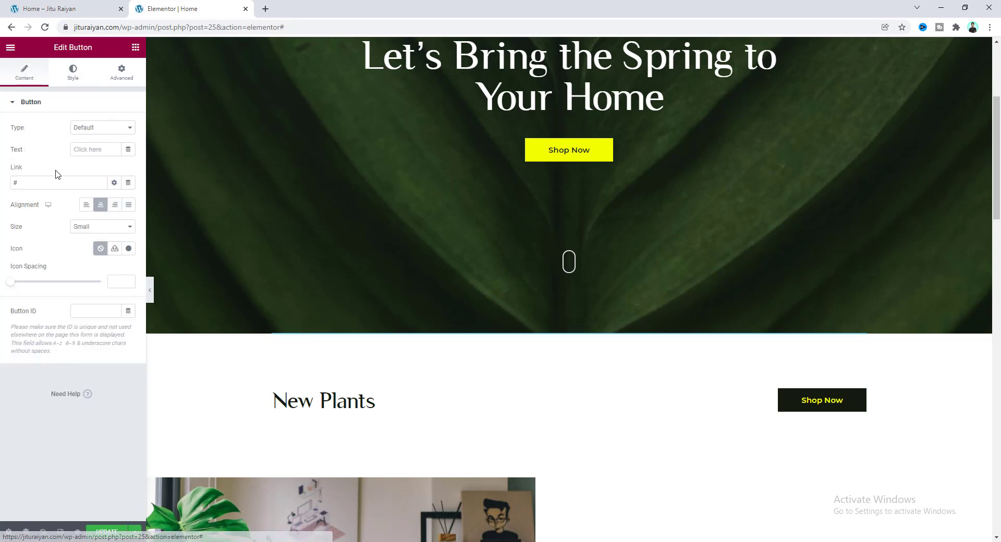
click(23, 182)
click(59, 173)
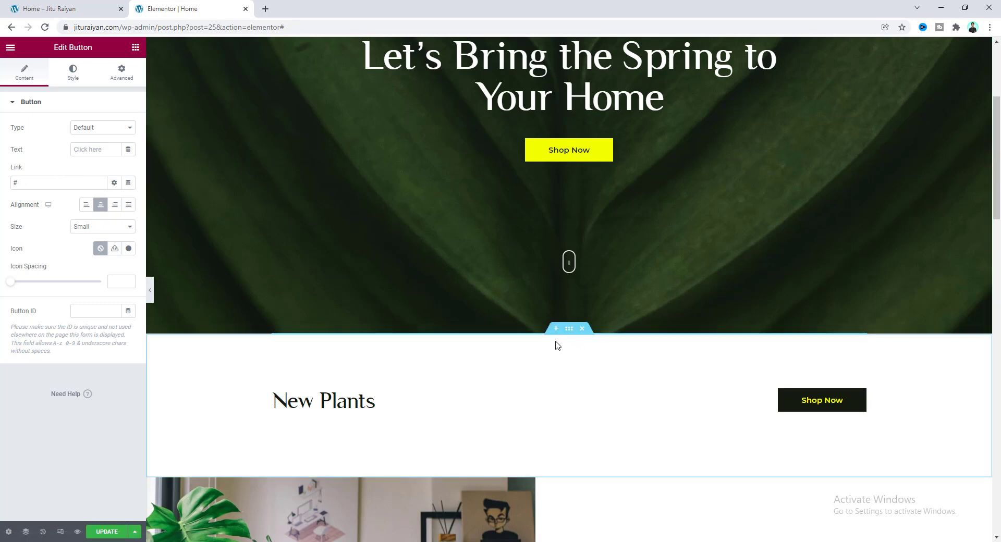
scroll(556, 345, down, 2)
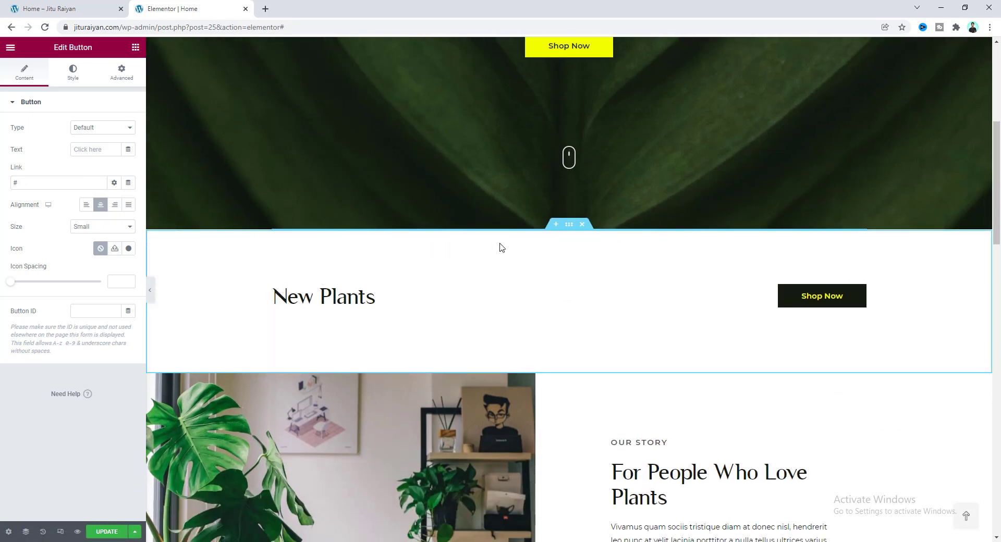
click(570, 225)
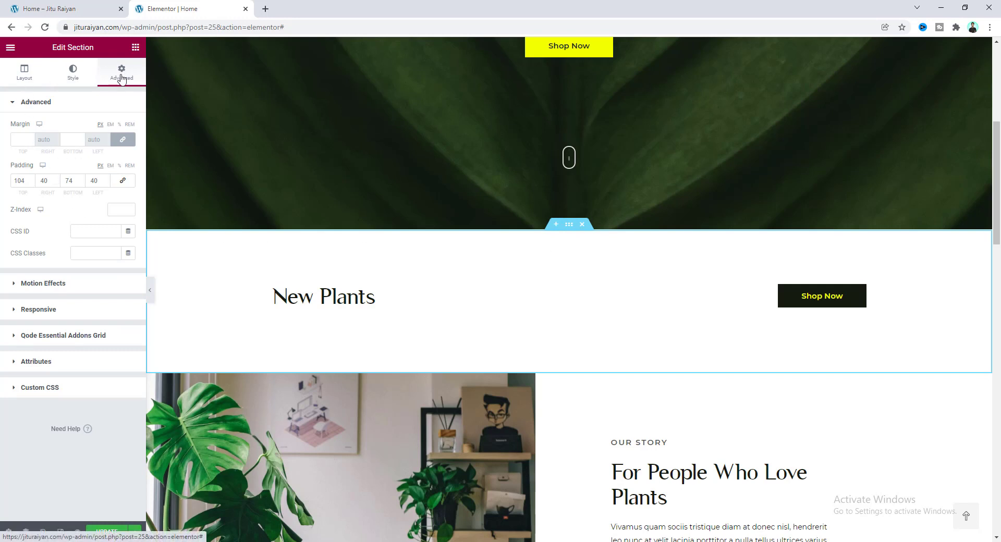
click(87, 232)
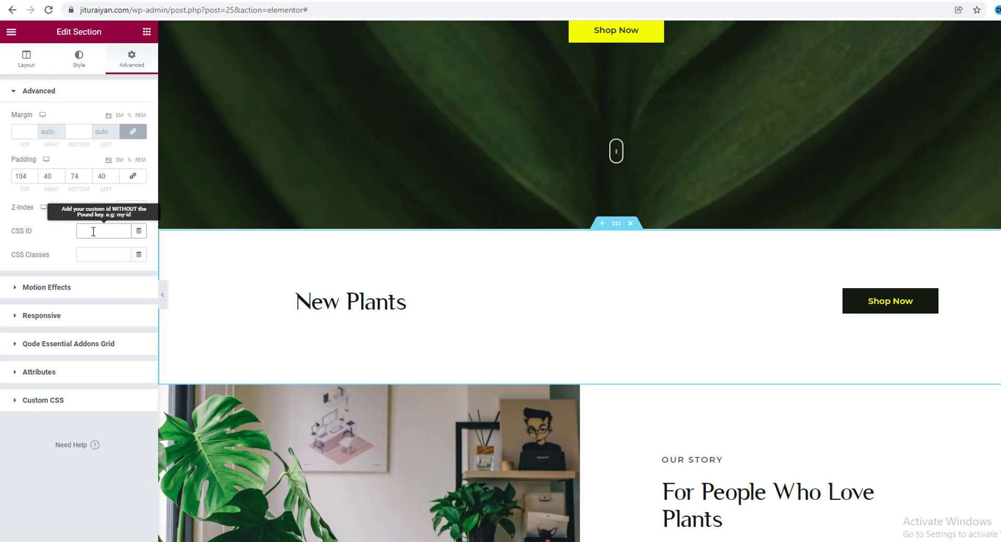
text(about)
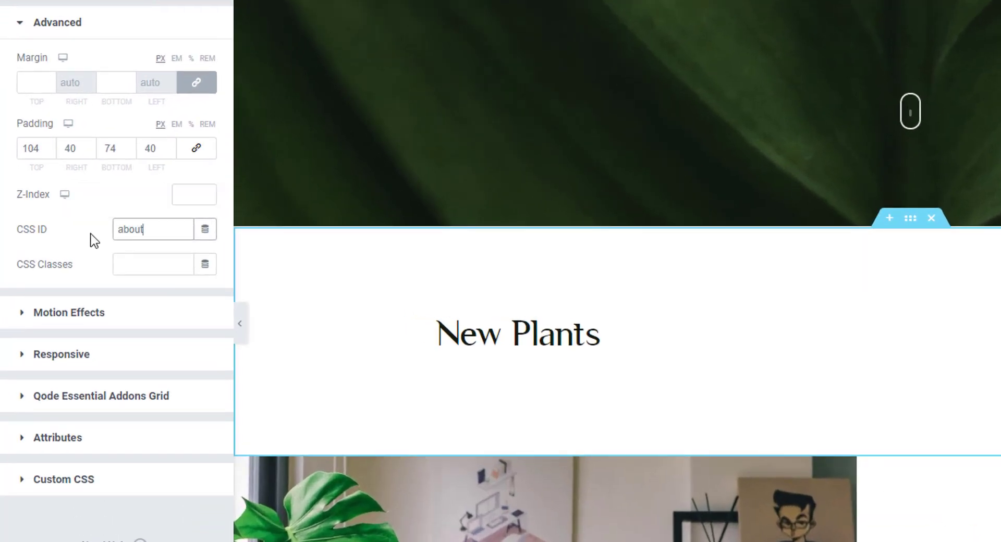
double_click(165, 225)
key(ctrl+c)
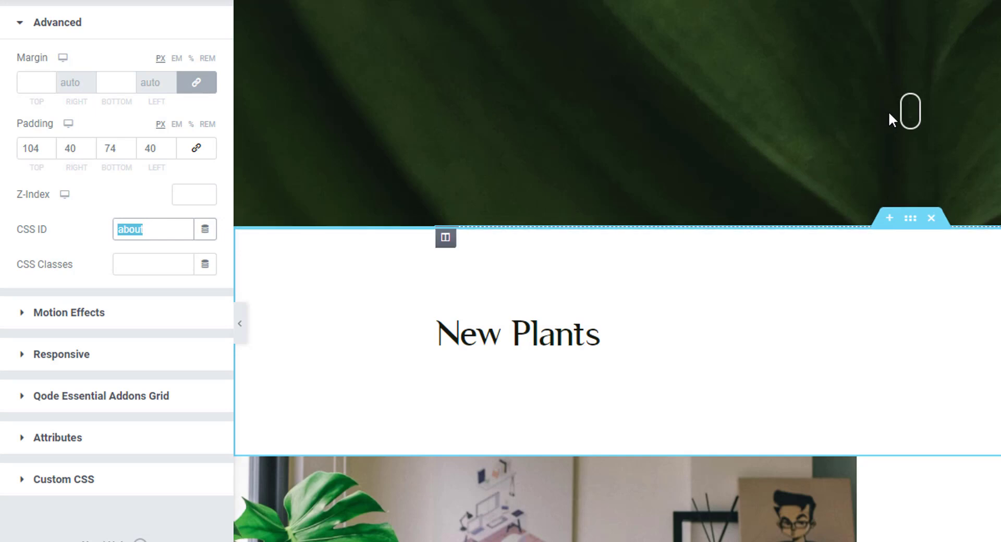
Step: Set the scroll button's link to #about and test that it jumps to the New Plants section
click(889, 116)
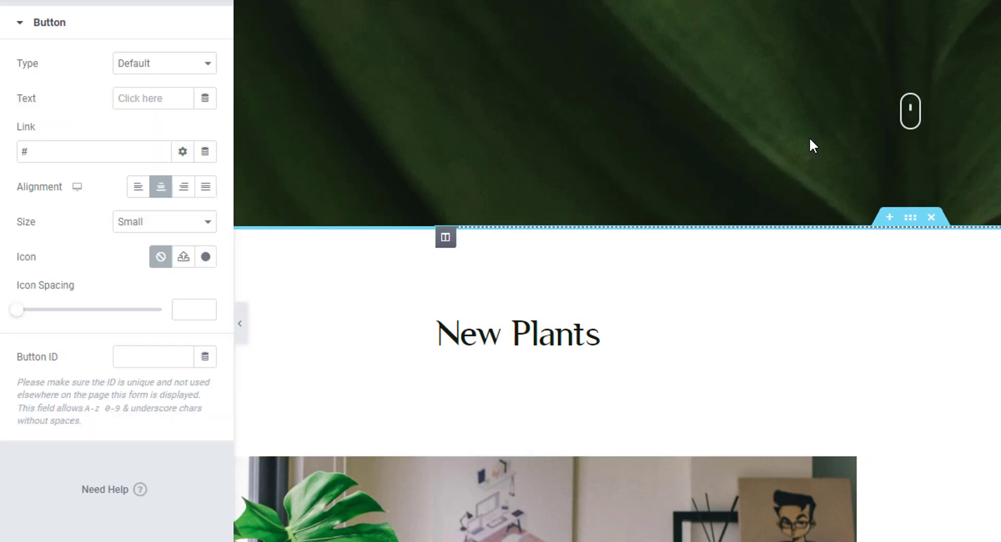
click(37, 153)
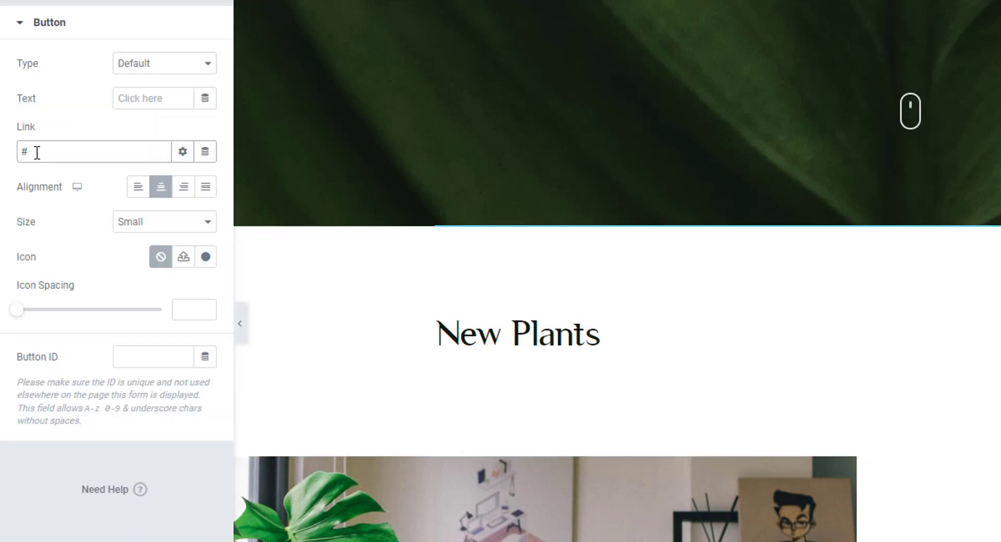
key(ctrl+v)
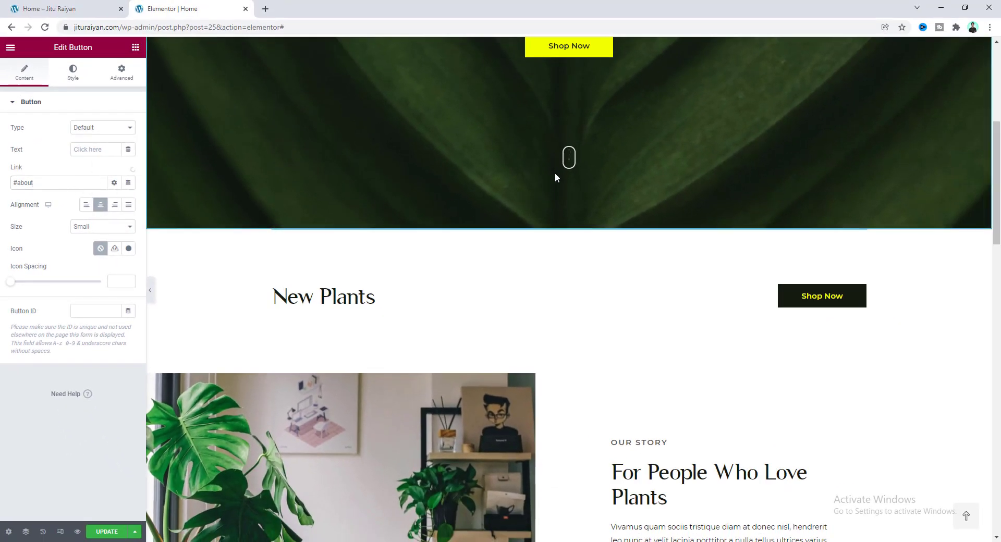
click(569, 159)
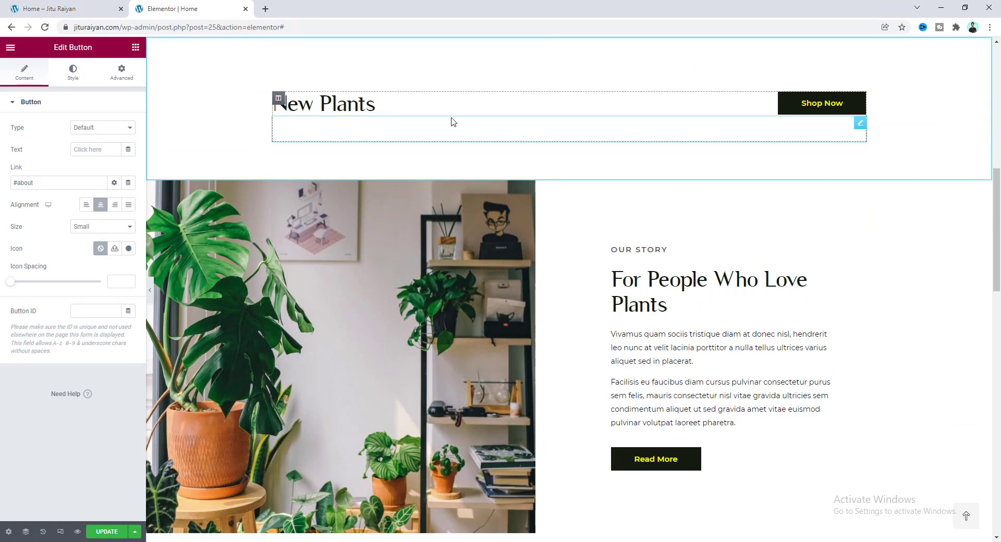
scroll(672, 114, up, 4)
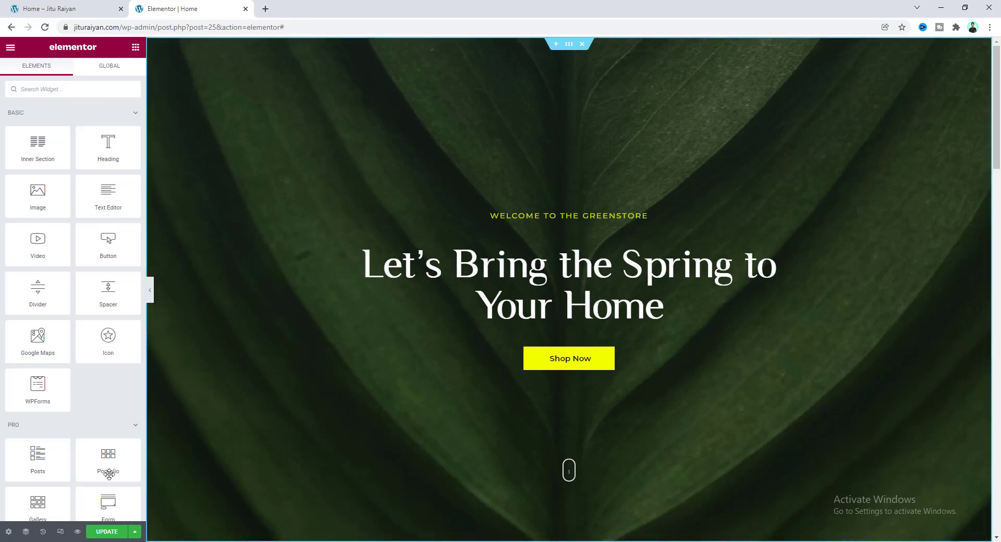
Step: Preview the page in the tablet layout and measure the space between the scroll icon and the hero's lower edge
click(61, 532)
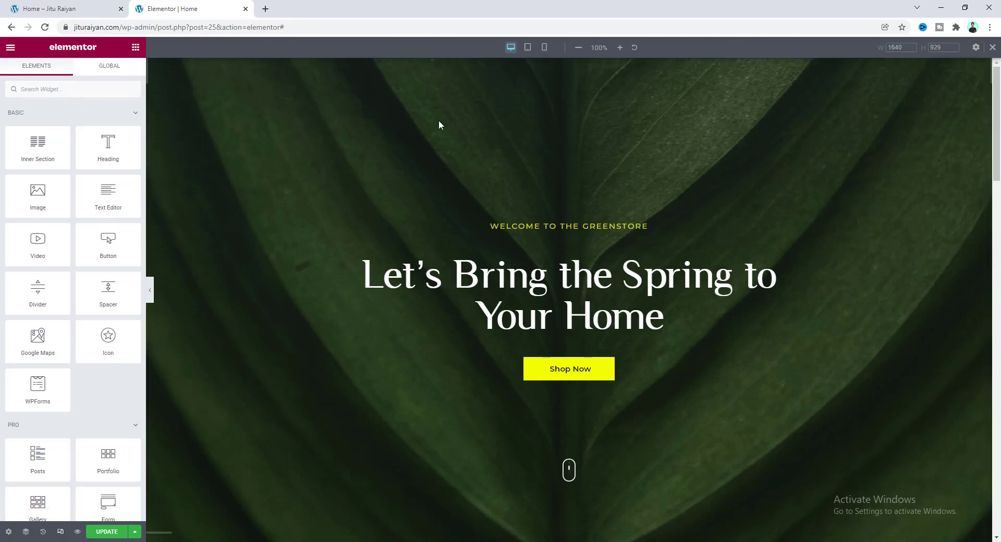
click(527, 48)
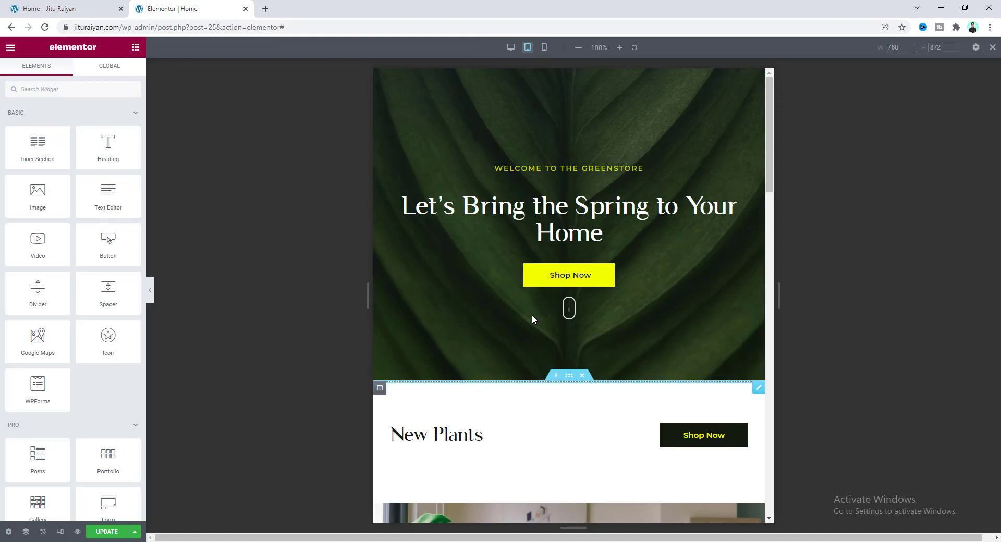
key(Print)
drag(528, 316, 634, 384)
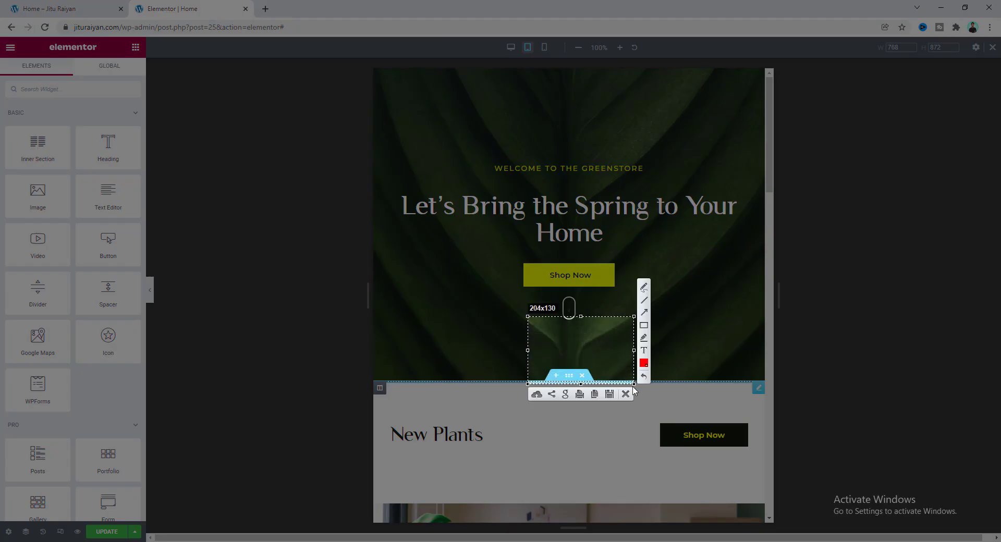
click(627, 394)
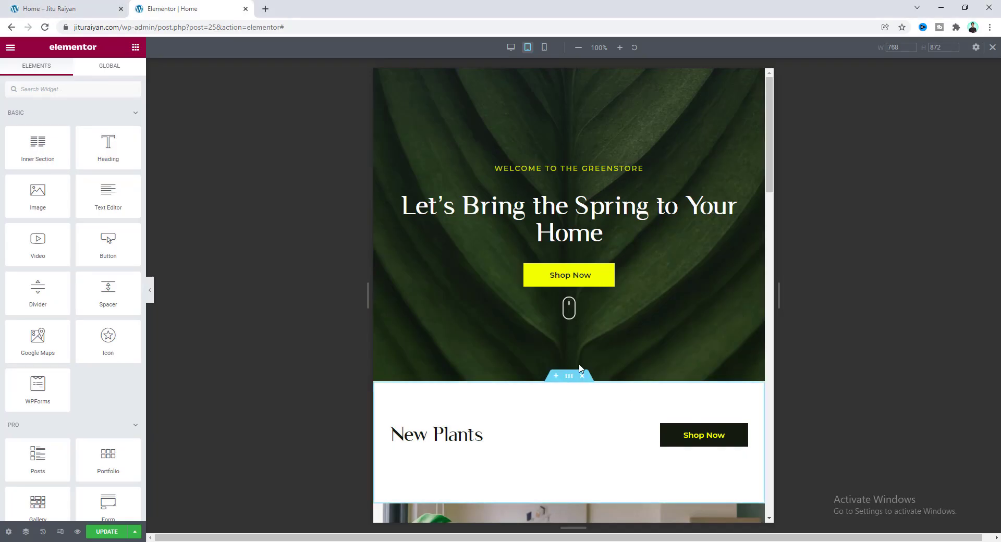
Step: Unlink the scroll button's tablet margins and set the top margin to -100 px
click(552, 309)
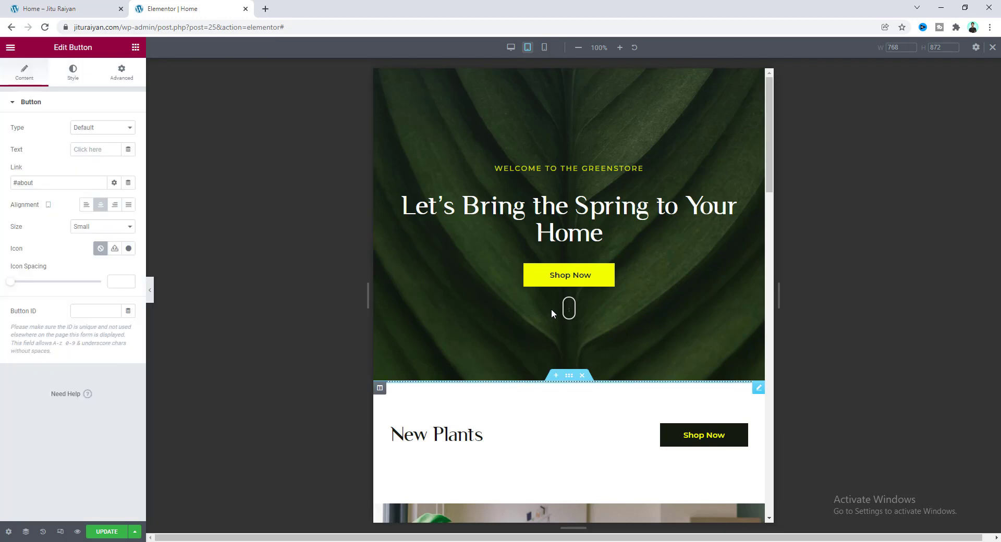
click(120, 77)
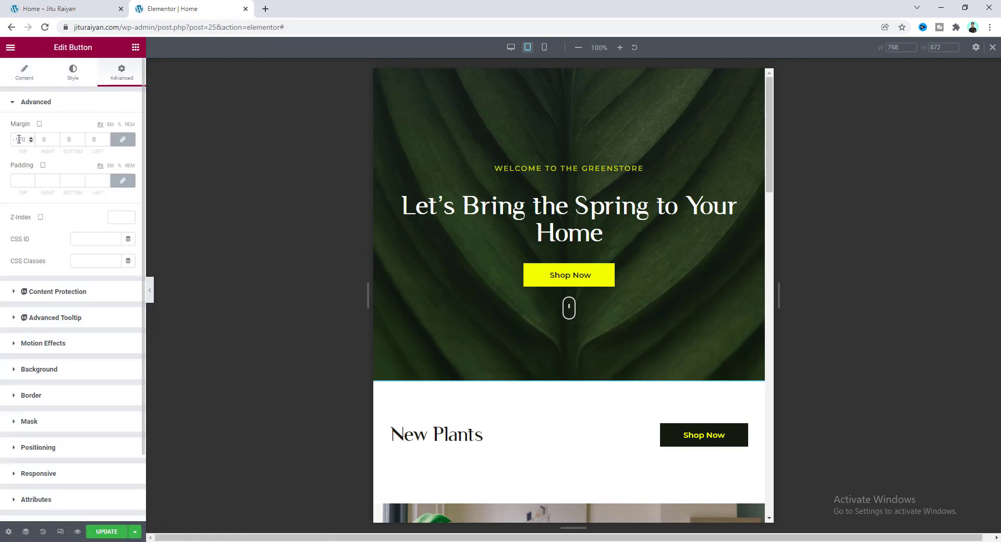
click(124, 141)
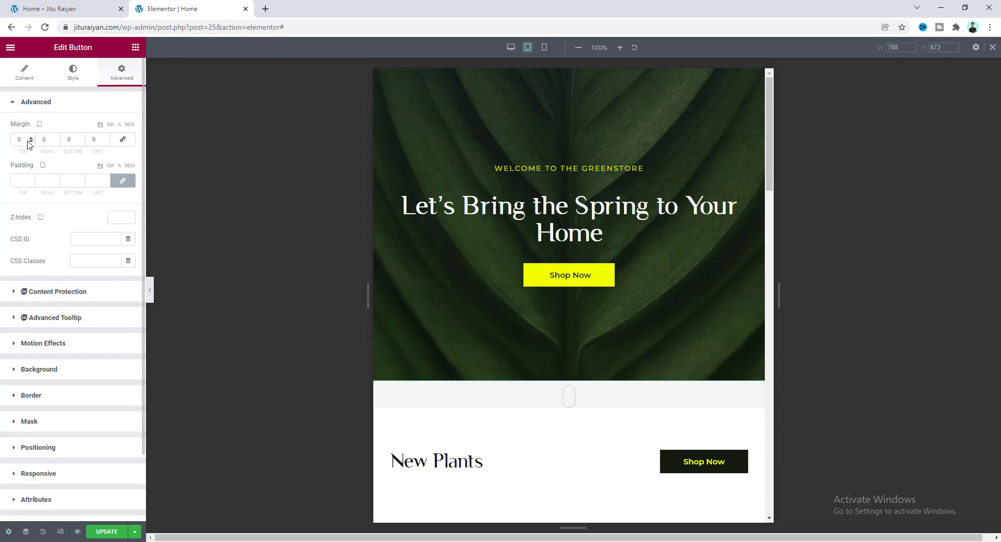
text(100)
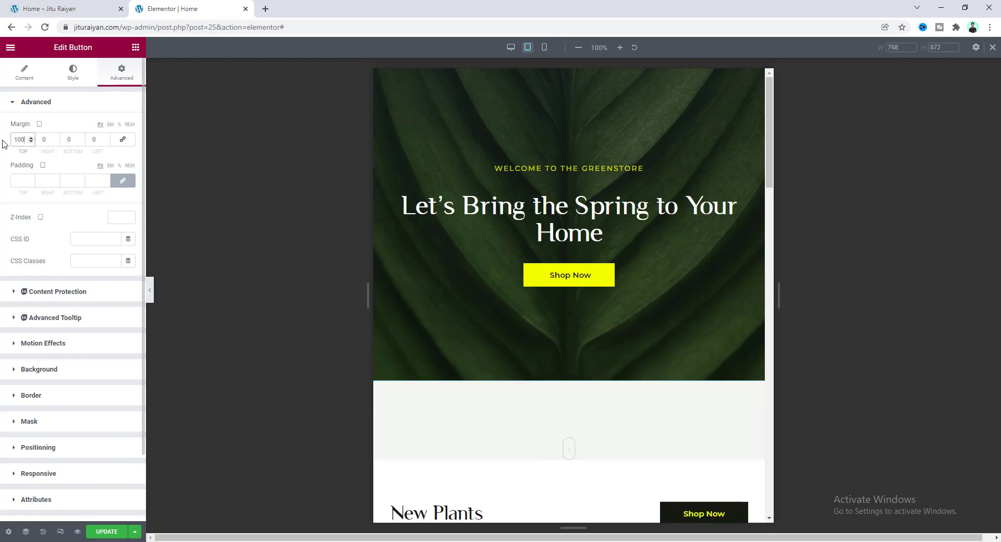
text(-)
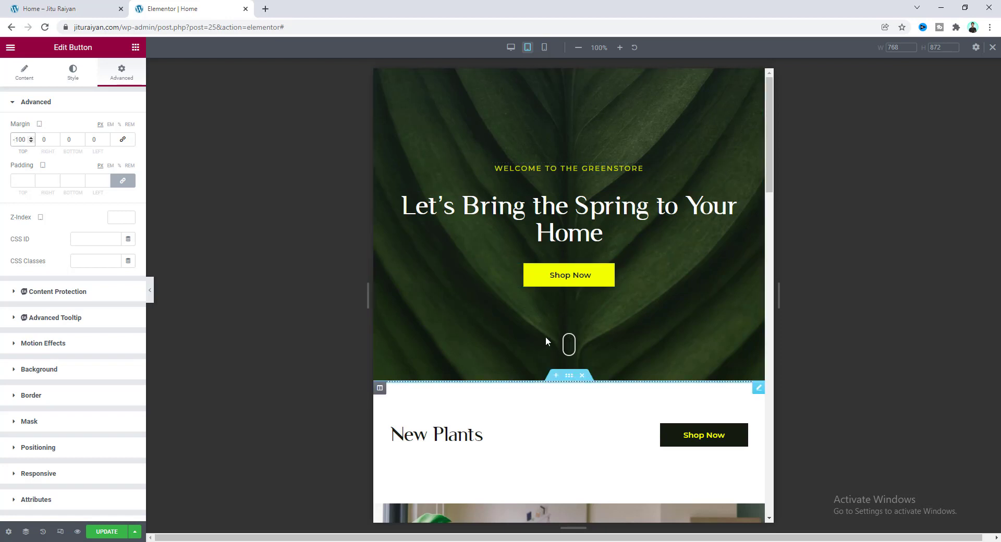
Step: Preview the page in the mobile layout and measure the space around the scroll icon below the hero's Shop Now button
click(545, 48)
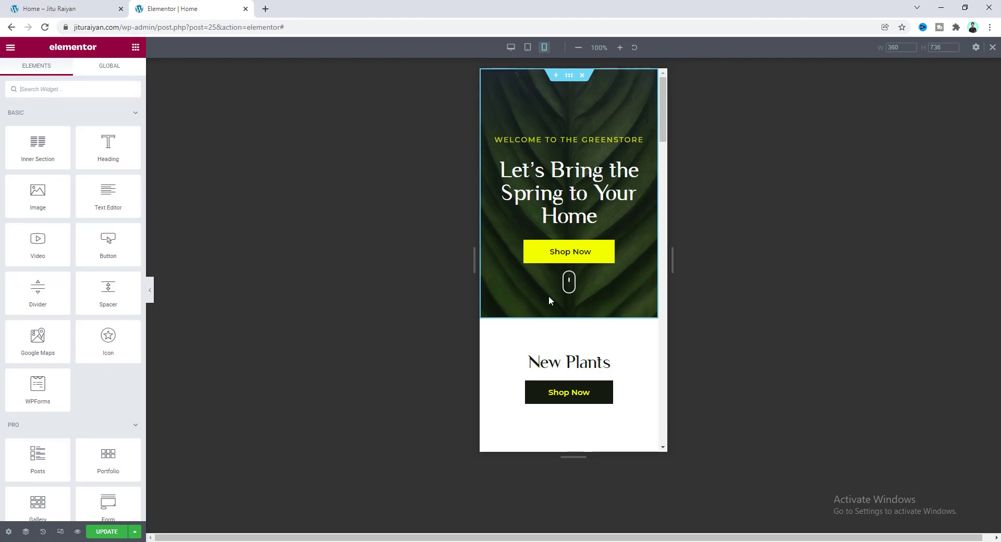
key(Print)
drag(551, 291, 599, 319)
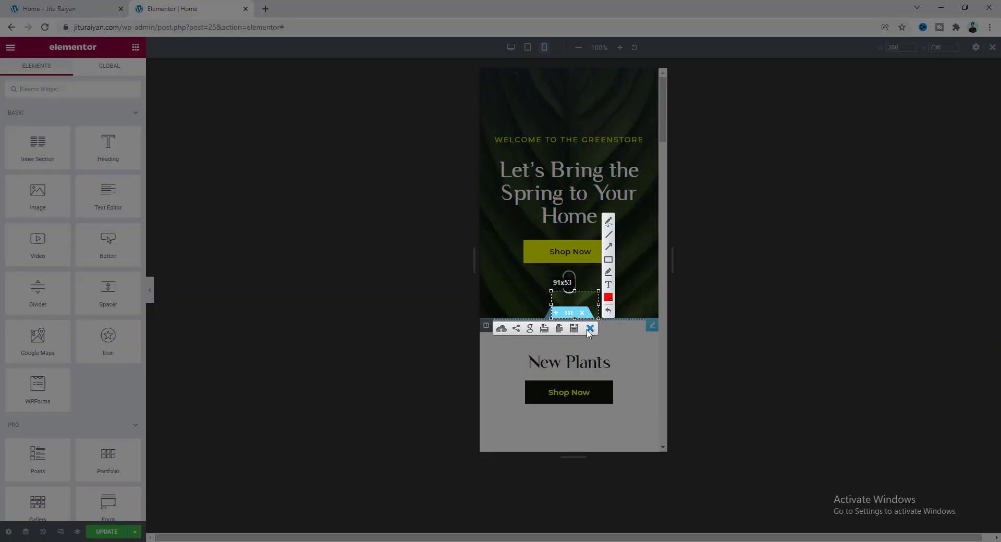
click(589, 329)
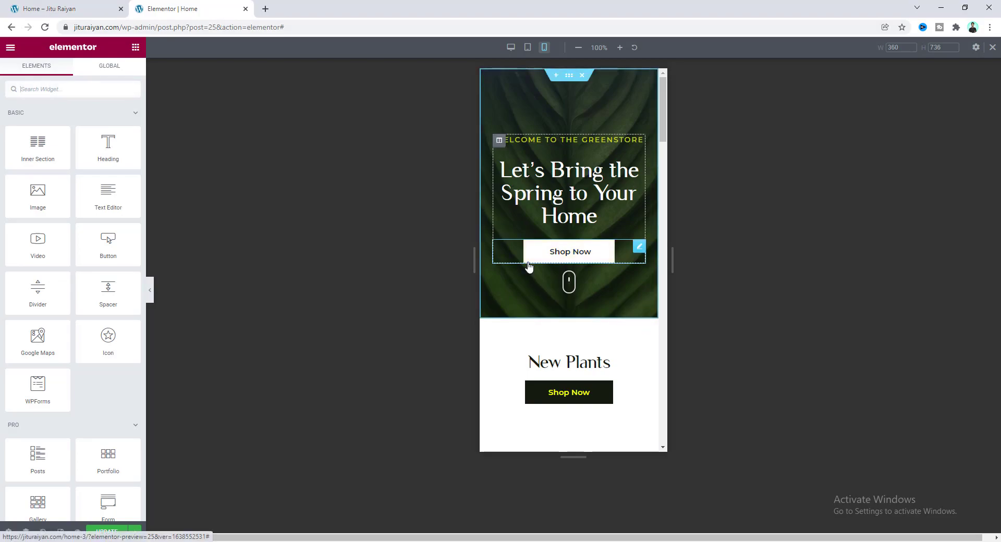
key(Print)
drag(528, 261, 539, 319)
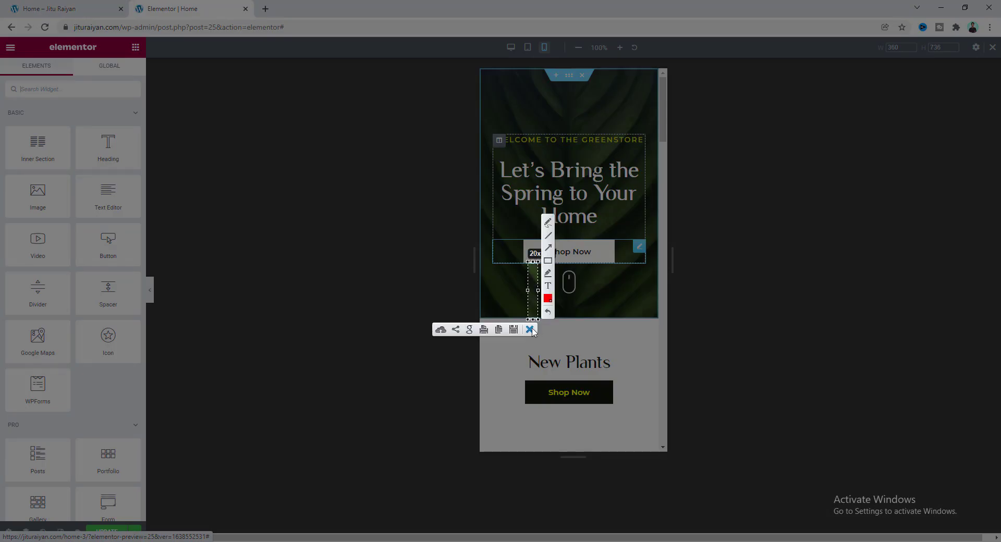
click(531, 330)
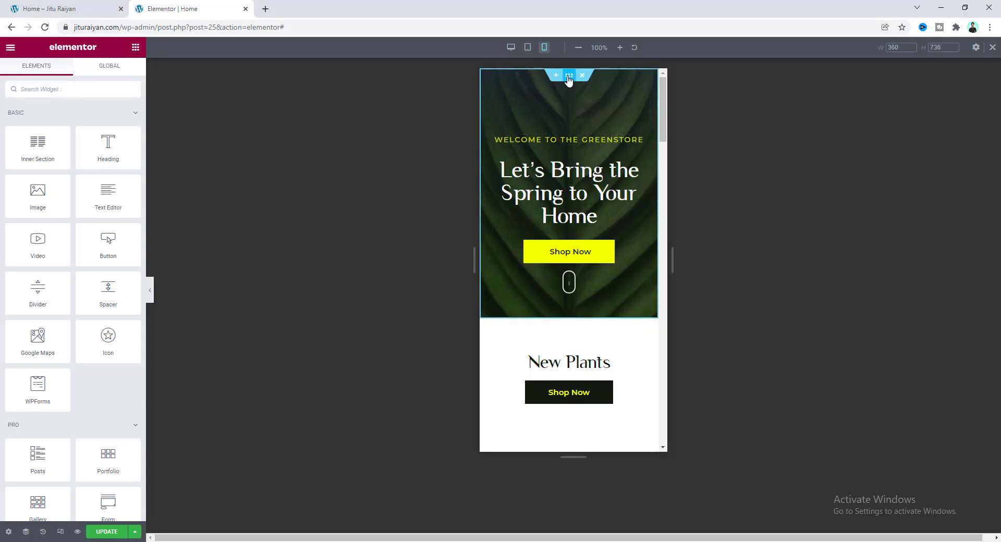
Step: Adjust the hero section's bottom padding for the mobile layout to fit the scroll icon
click(569, 76)
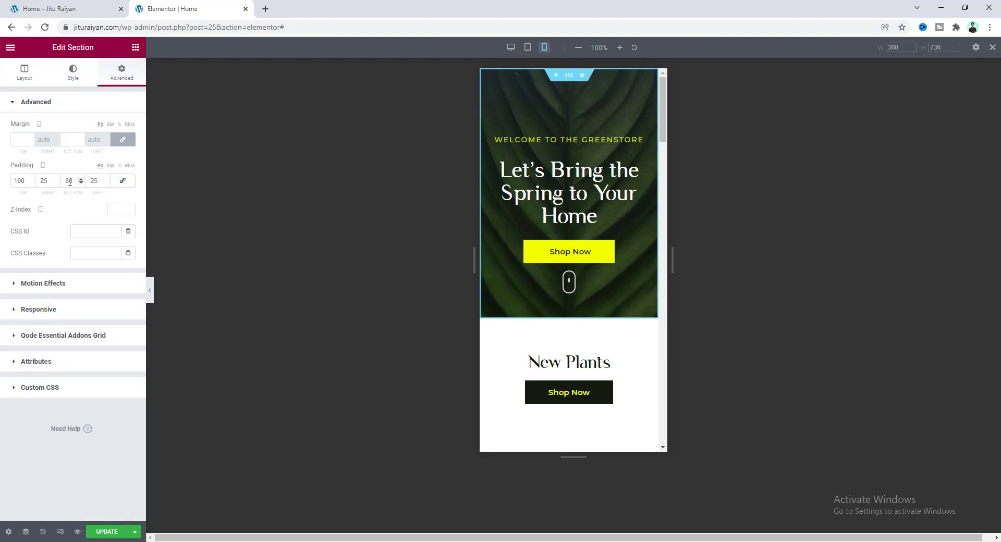
drag(68, 182, 57, 184)
text(11)
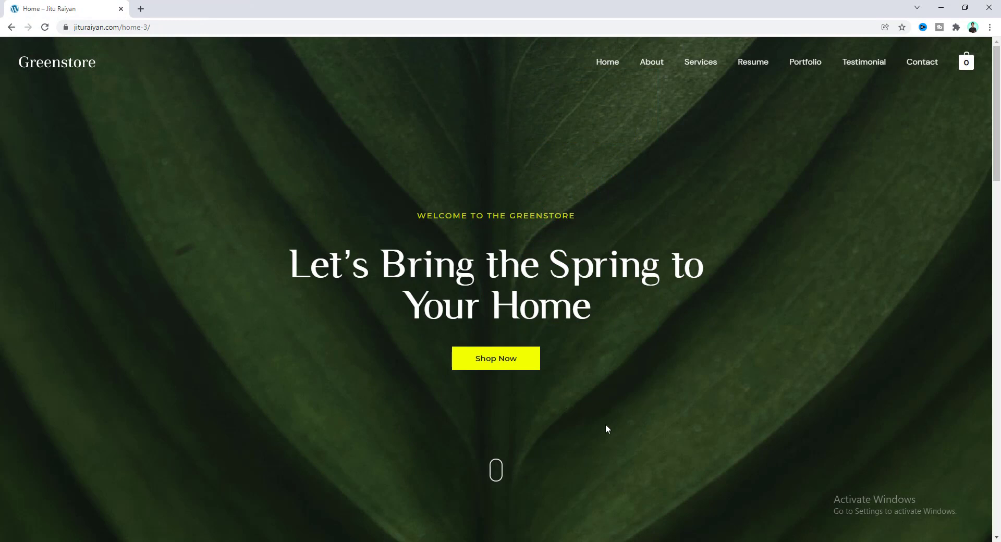
Step: Test the scroll icon's link on the live Greenstore page and return to the hero
click(496, 469)
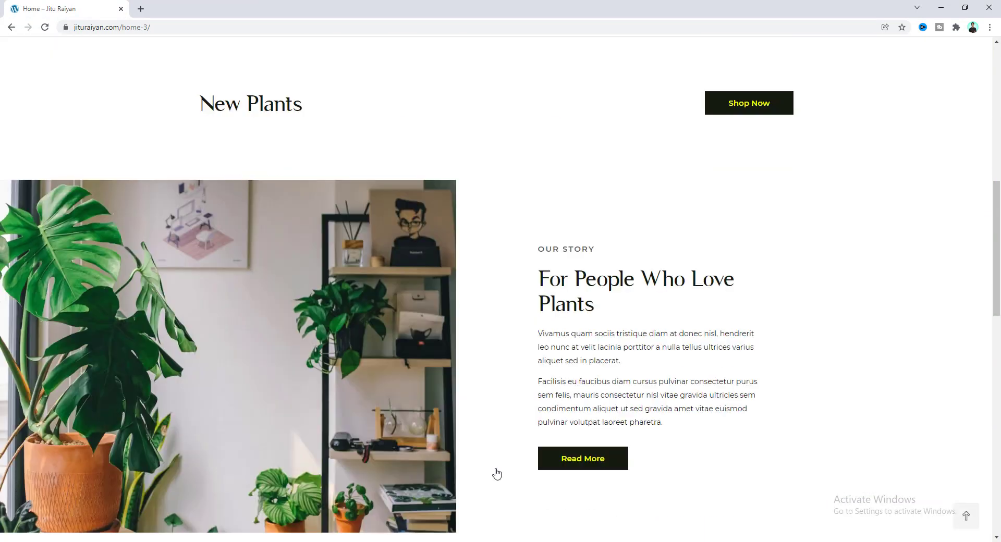
scroll(497, 474, up, 7)
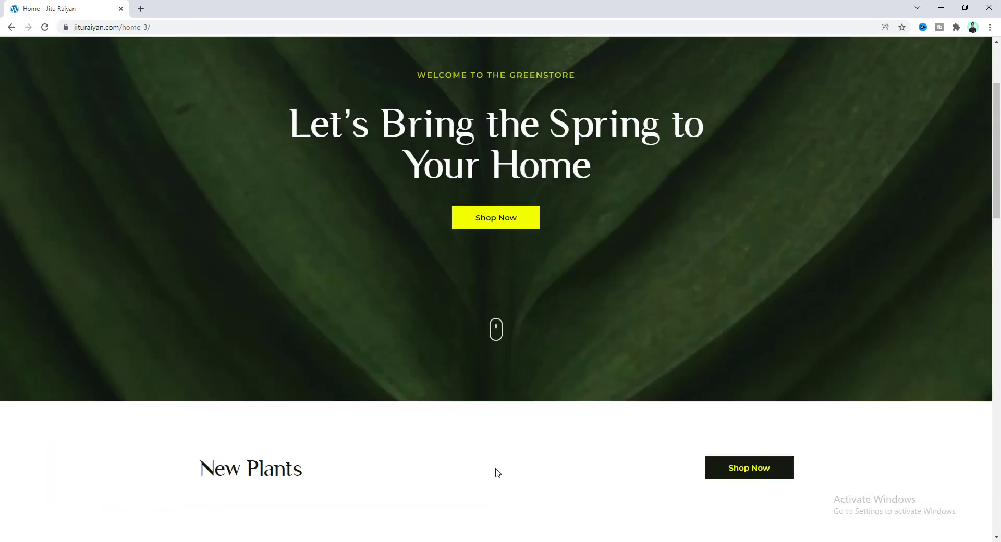
scroll(497, 472, up, 3)
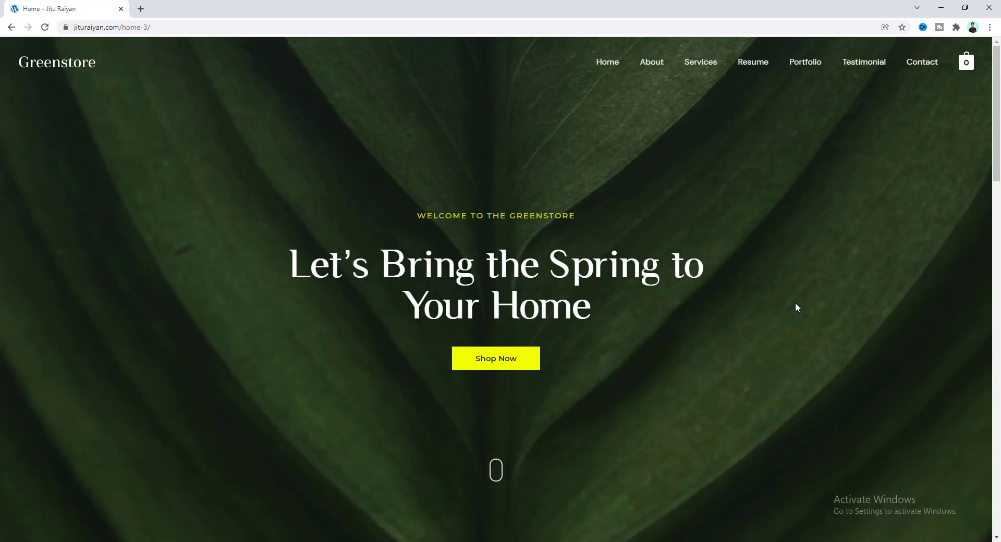